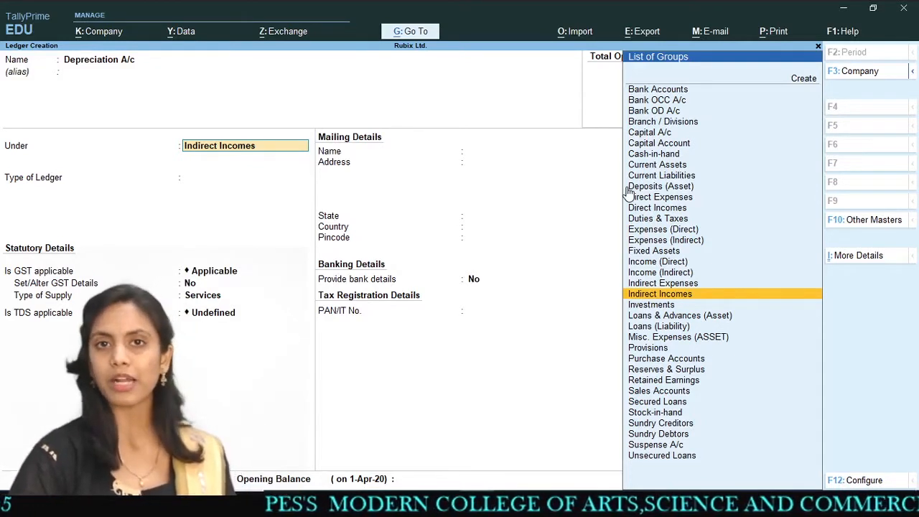
# Step: Place the Depreciation A/c ledger under Indirect Expenses and set its type of ledger to Not Applicable
pyautogui.press('Up')
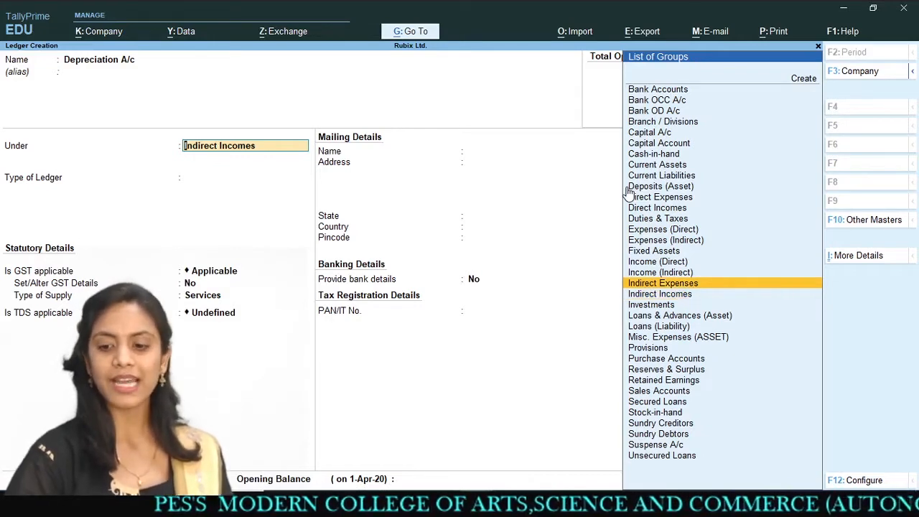
pyautogui.press('Return')
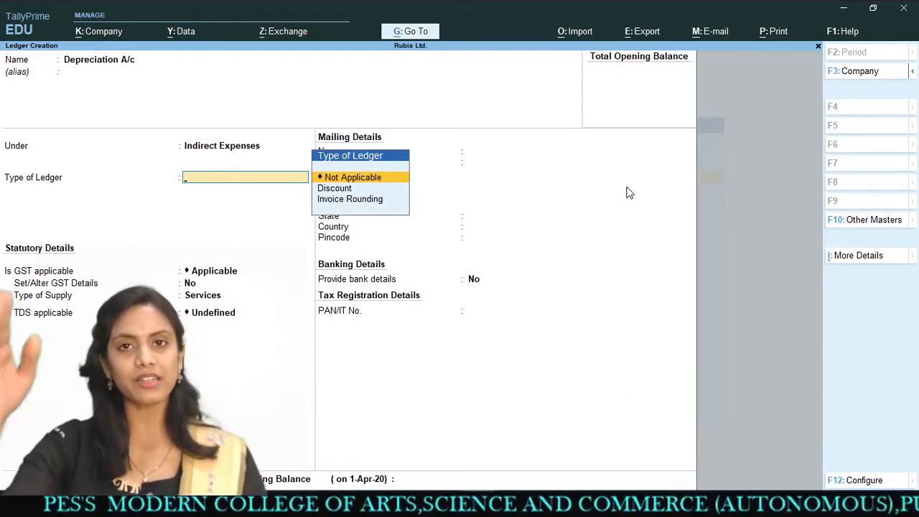
pyautogui.press('Return')
pyautogui.press('Return')
pyautogui.press('Return')
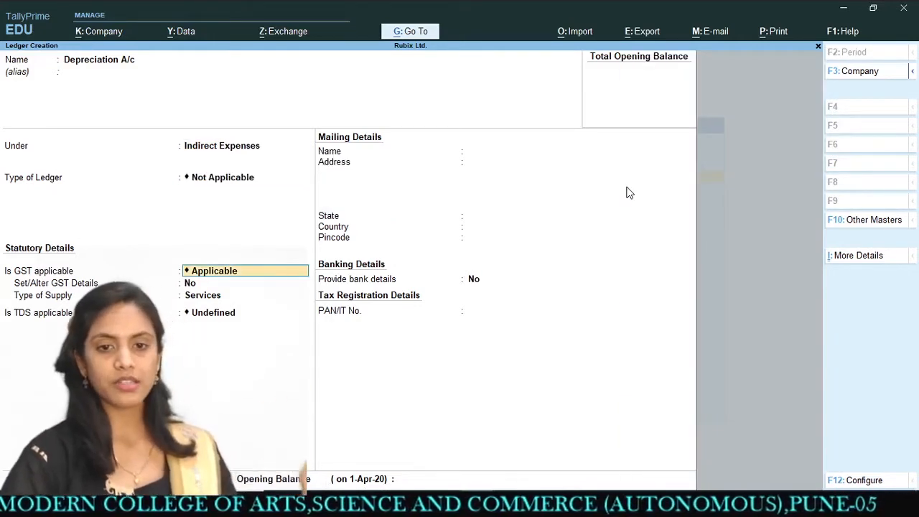
# Step: Set the ledger's type of supply to Goods, leave the opening balance empty, and save the Depreciation A/c ledger
pyautogui.press('Return')
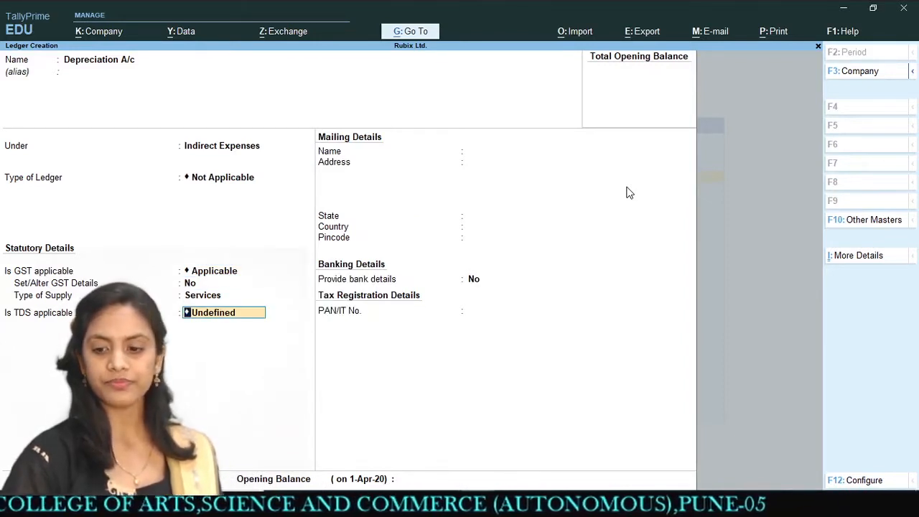
pyautogui.press('BackSpace')
pyautogui.press('Up')
pyautogui.press('Return')
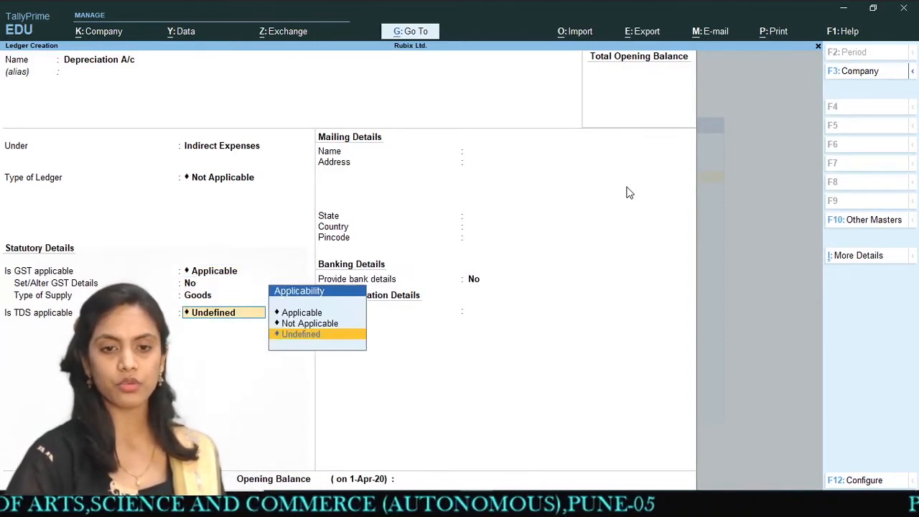
pyautogui.press('Return')
pyautogui.press('Return')
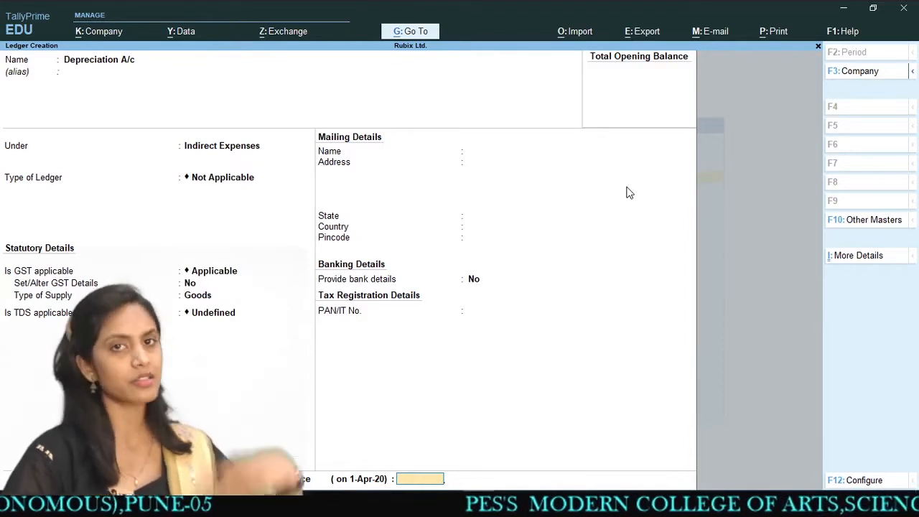
pyautogui.press('Return')
pyautogui.press('Return')
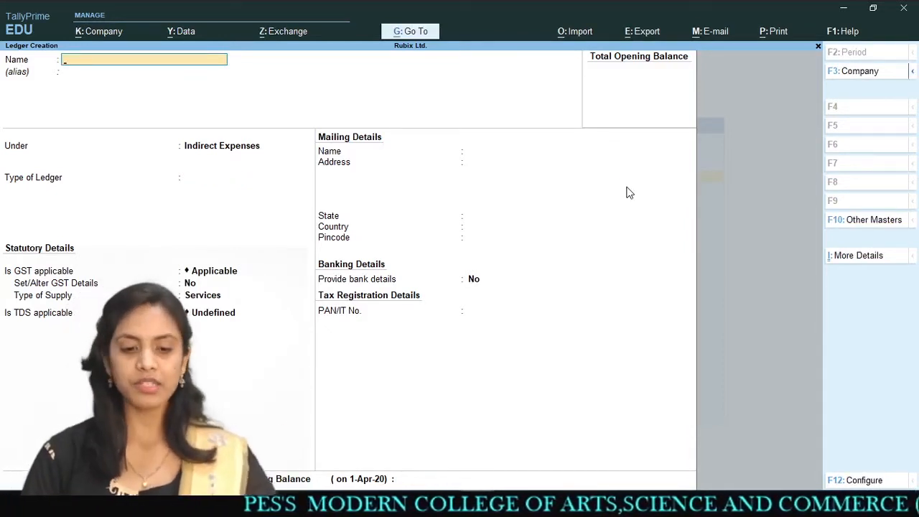
pyautogui.write('Fu')
pyautogui.press('BackSpace')
pyautogui.press('BackSpace')
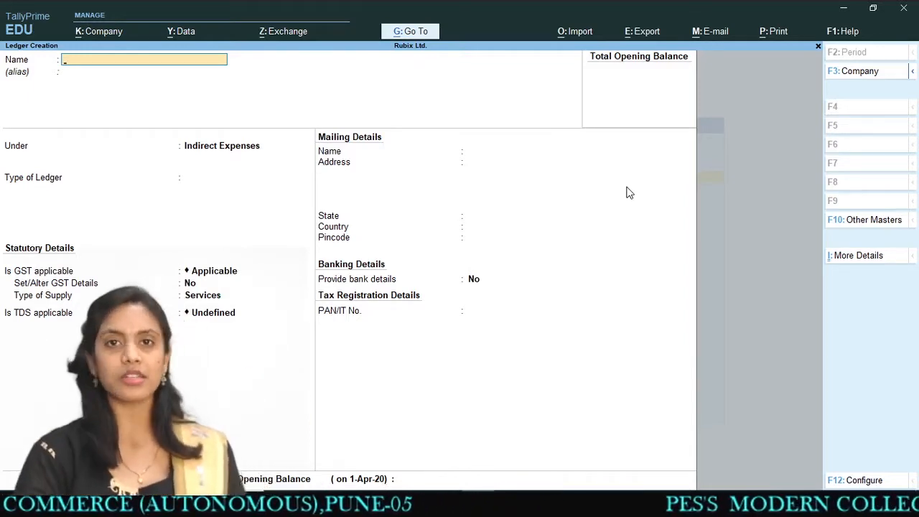
# Step: Leave ledger creation and open a new journal voucher from the Gateway of Tally
pyautogui.press('Escape')
pyautogui.press('y')
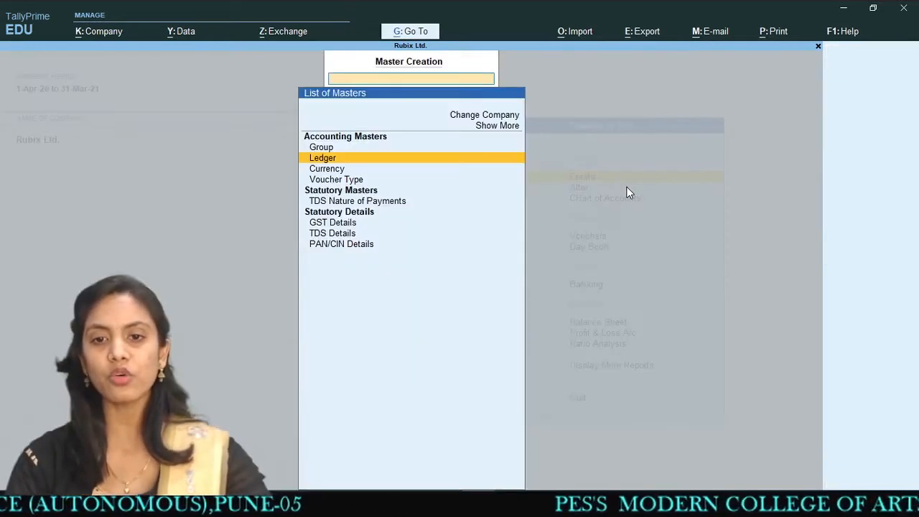
pyautogui.press('Escape')
pyautogui.press('Down')
pyautogui.press('Down')
pyautogui.press('Down')
pyautogui.press('Down')
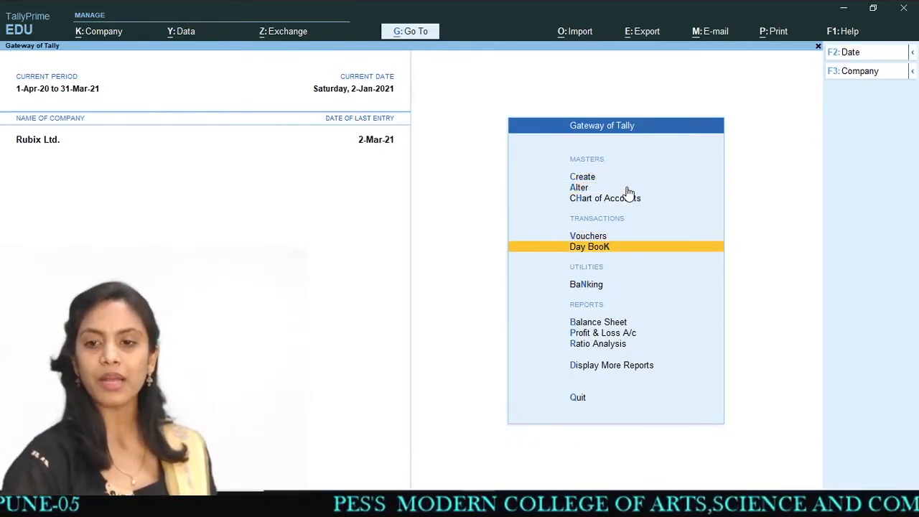
pyautogui.press('Up')
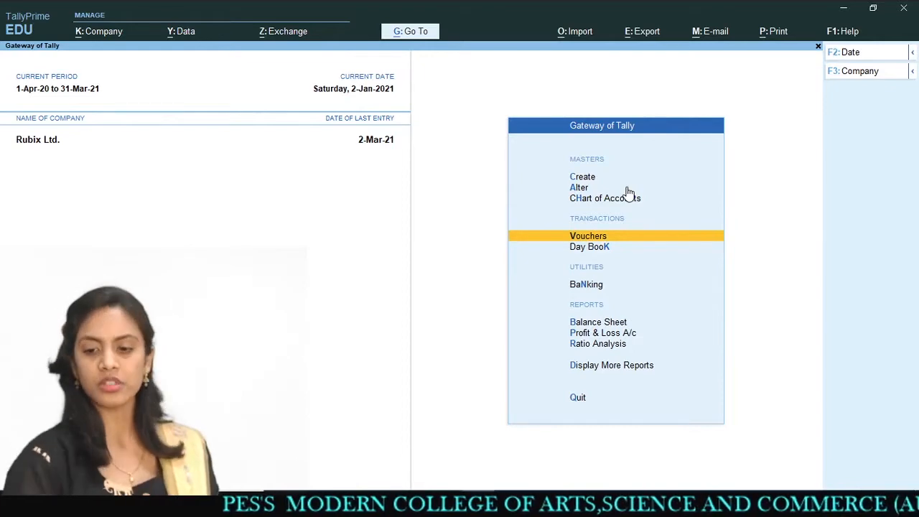
pyautogui.press('Return')
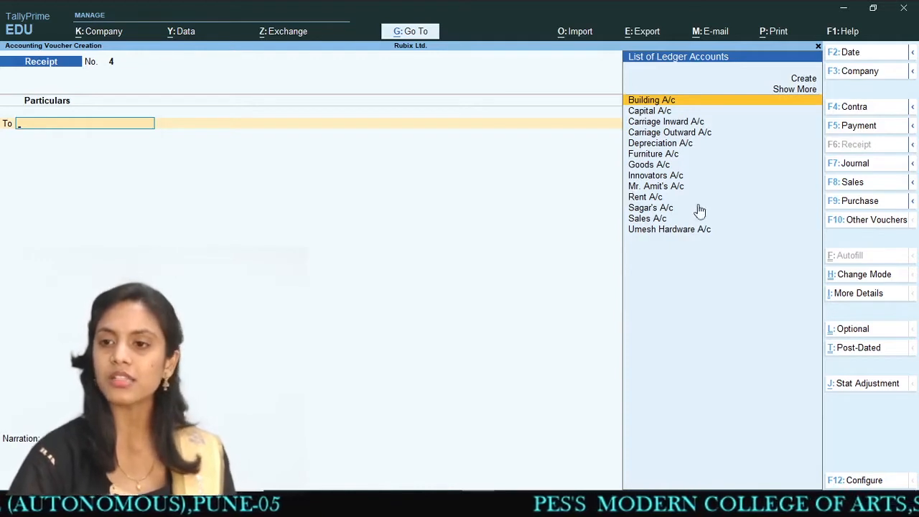
pyautogui.click(854, 163)
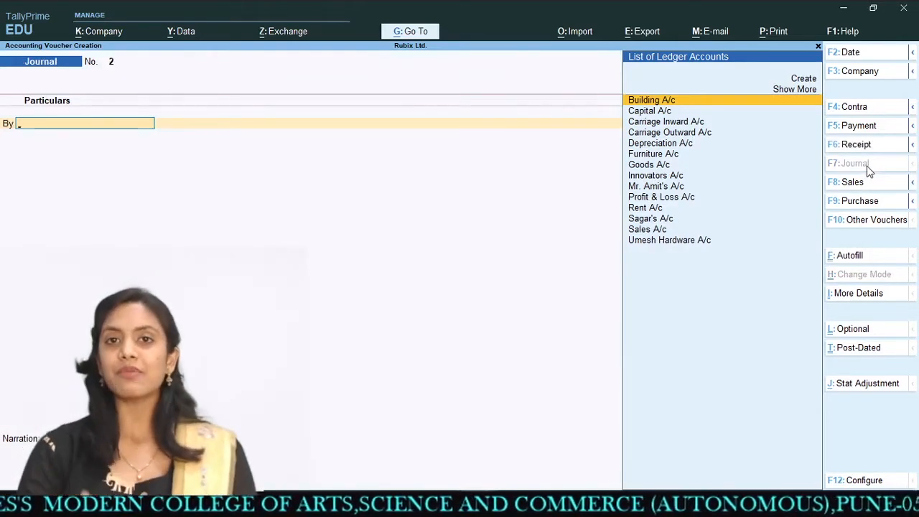
pyautogui.press('ctrl')
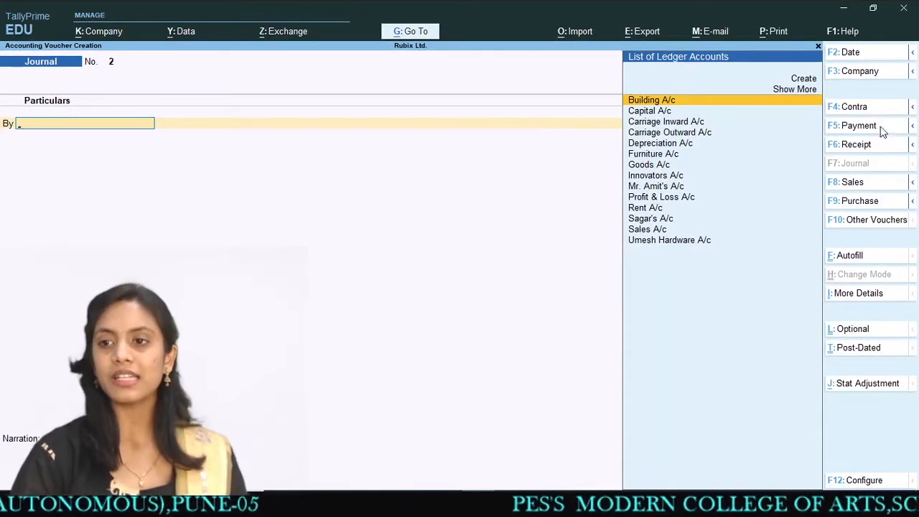
# Step: Try to set the journal voucher date to 02-03-2020
pyautogui.click(856, 54)
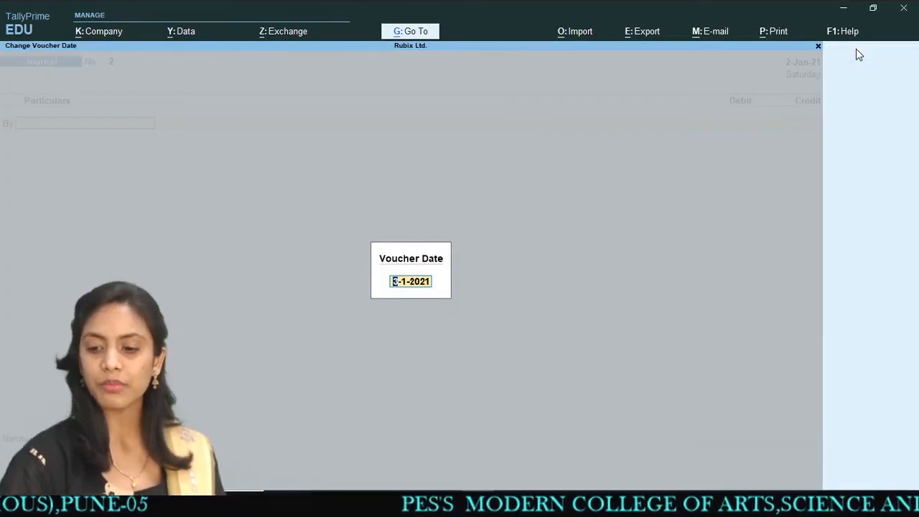
pyautogui.write('02')
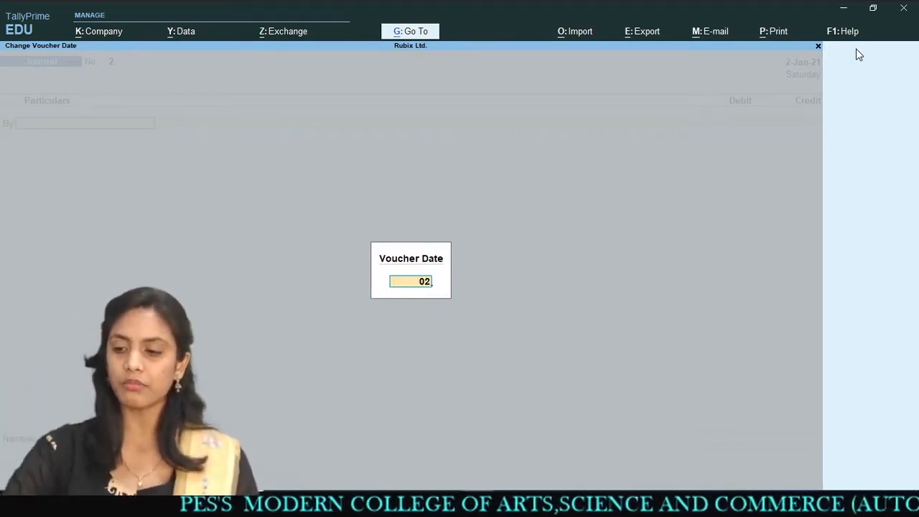
pyautogui.write('-0')
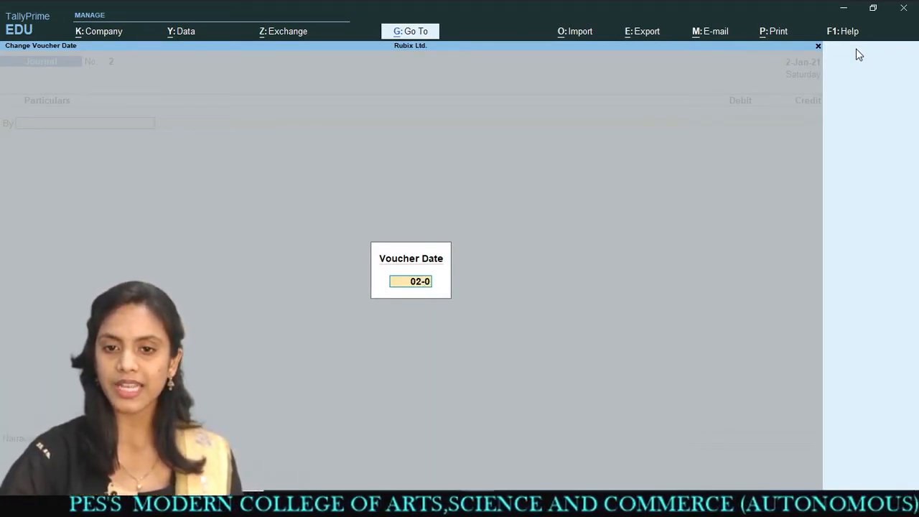
pyautogui.write('3-2020')
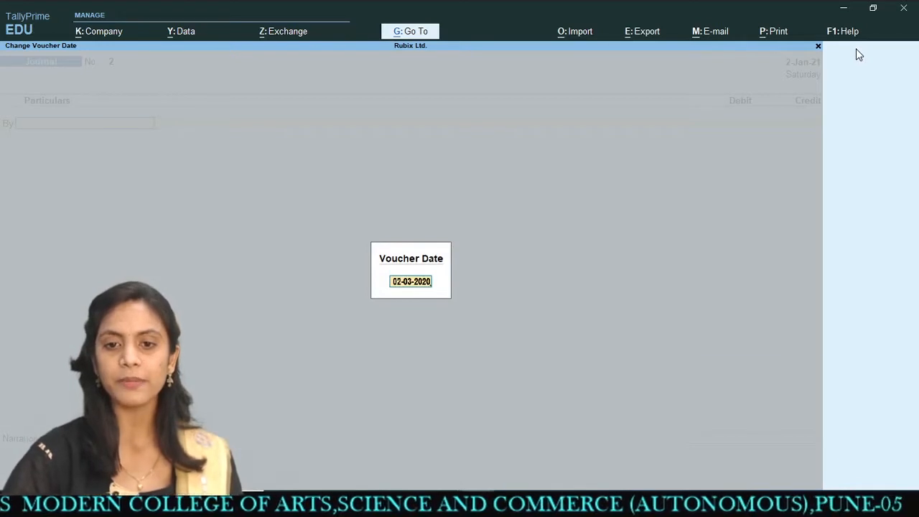
pyautogui.press('Return')
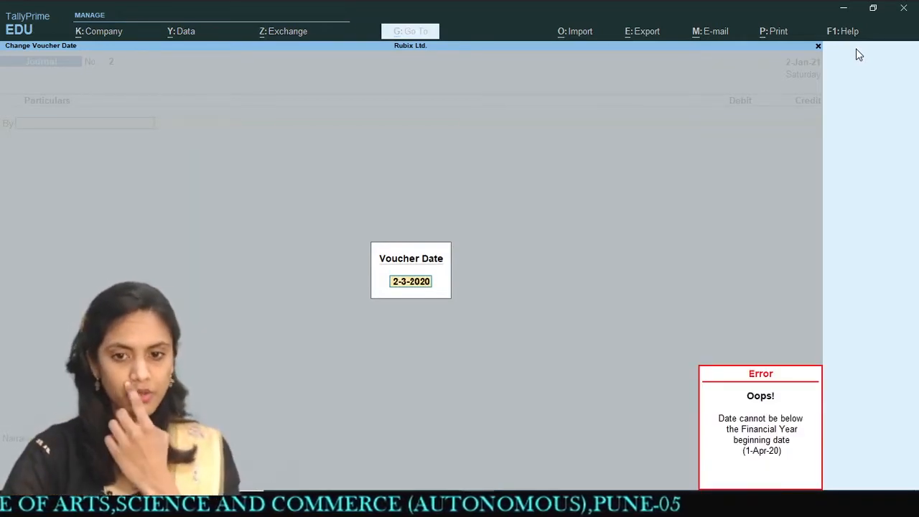
# Step: Set the journal voucher date to 02-03-2021
pyautogui.write('02-03-')
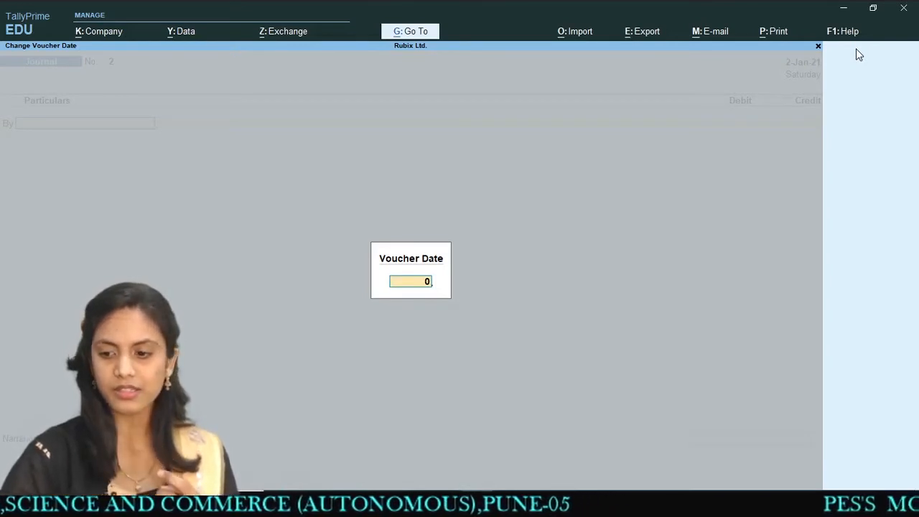
pyautogui.write('2021')
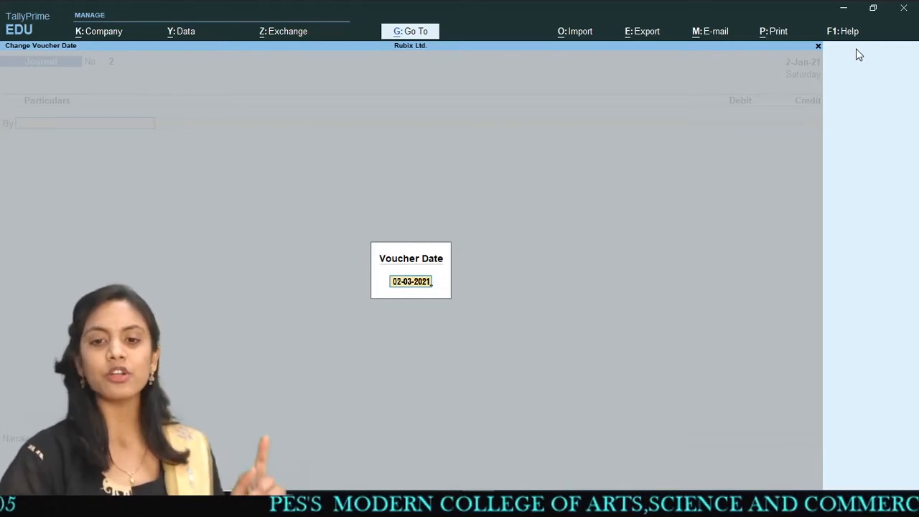
pyautogui.press('Return')
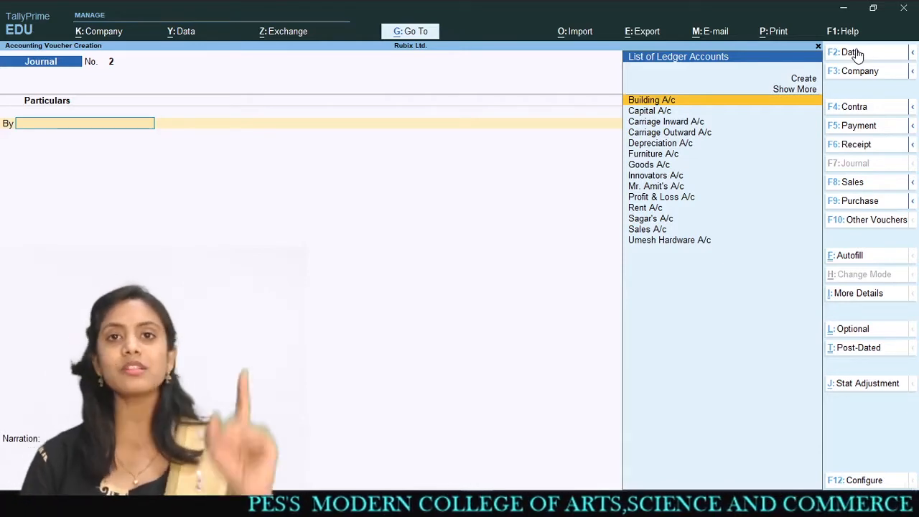
# Step: Debit Depreciation A/c with 40,000 as the first line of the journal voucher
pyautogui.press('Down')
pyautogui.press('Down')
pyautogui.press('Down')
pyautogui.press('Down')
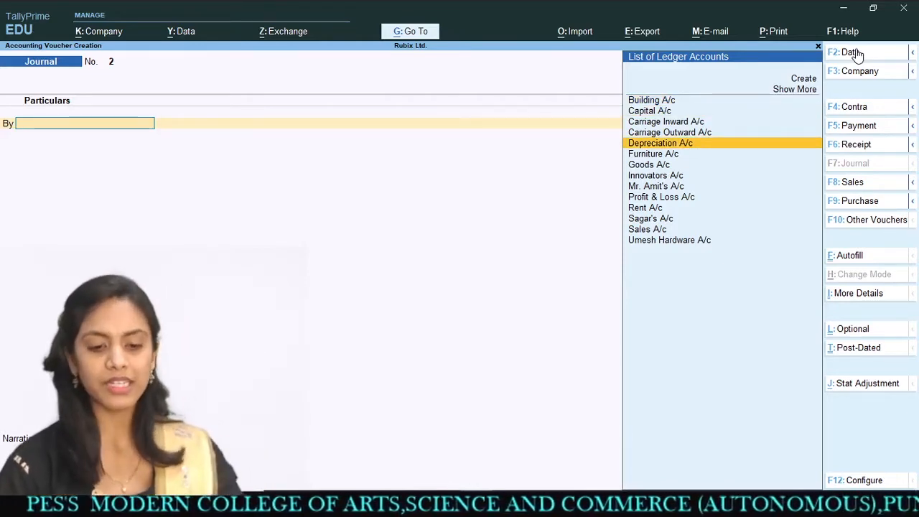
pyautogui.press('ctrl')
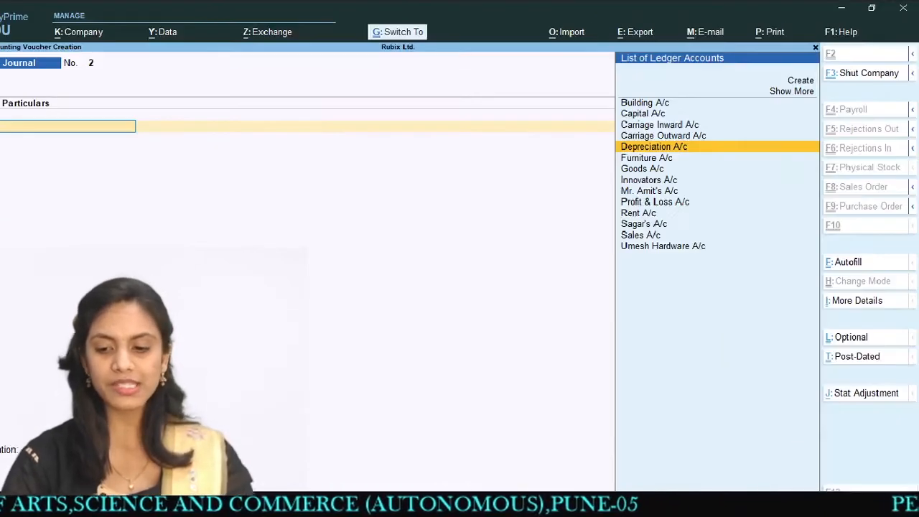
pyautogui.press('Return')
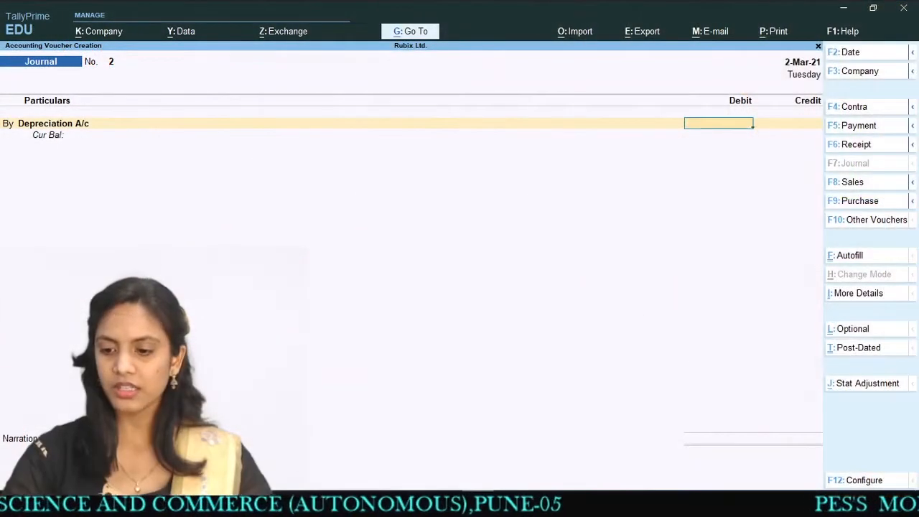
pyautogui.write('400000')
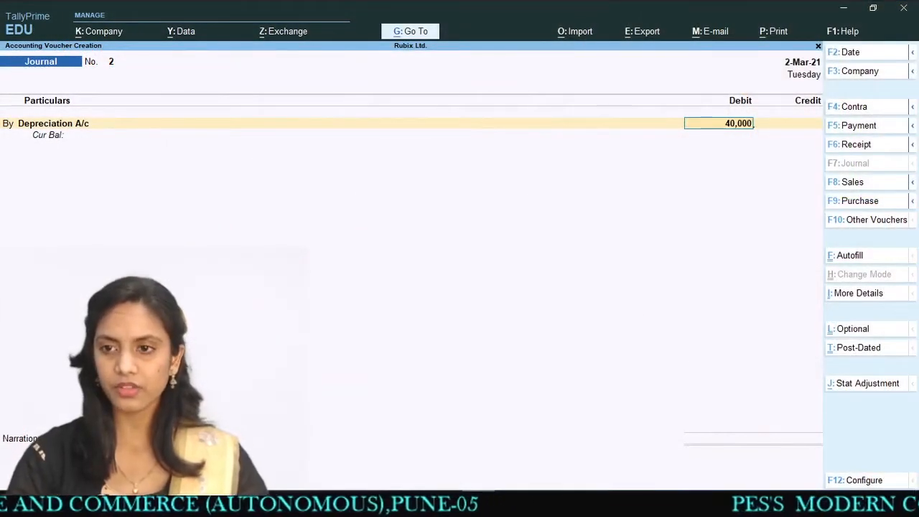
pyautogui.press('Return')
pyautogui.press('Return')
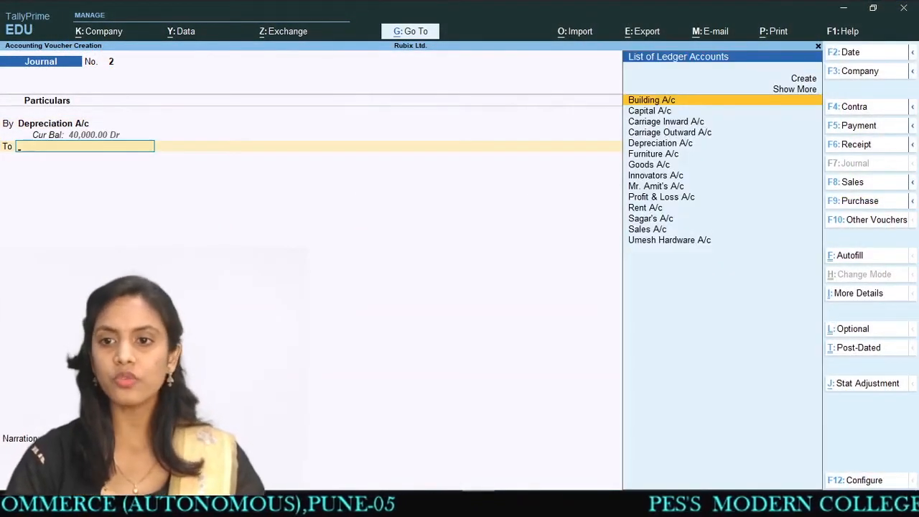
# Step: Credit Furniture A/c with 40,000 and accept the journal voucher with its narration
pyautogui.press('Down')
pyautogui.press('Down')
pyautogui.press('Down')
pyautogui.press('Down')
pyautogui.press('Down')
pyautogui.press('Up')
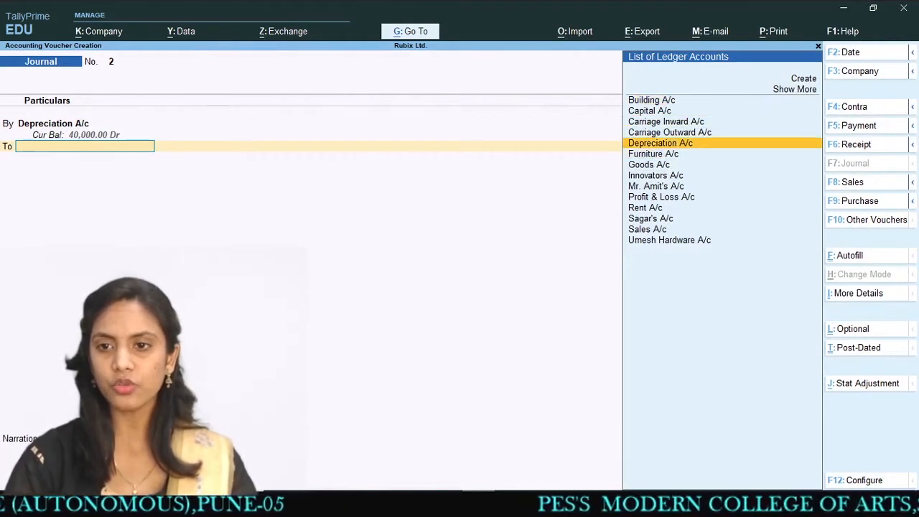
pyautogui.press('Down')
pyautogui.press('Return')
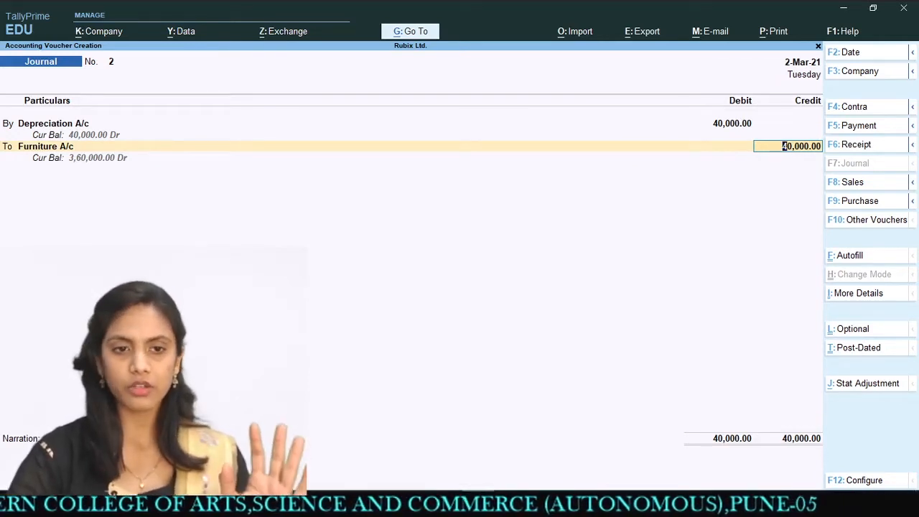
pyautogui.press('Return')
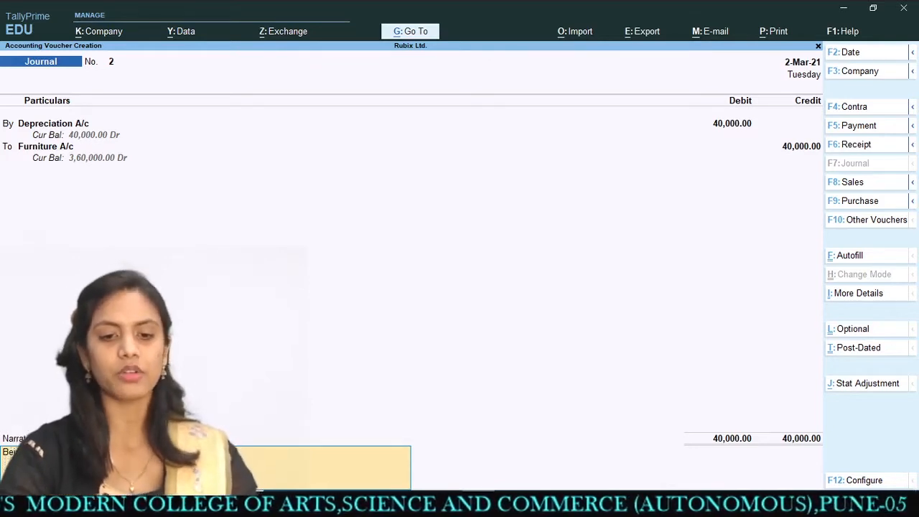
pyautogui.press('Return')
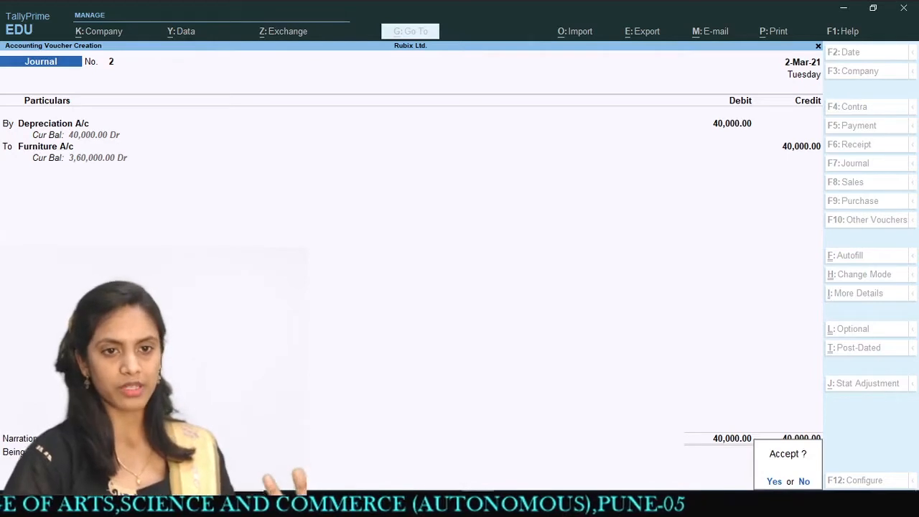
pyautogui.press('Return')
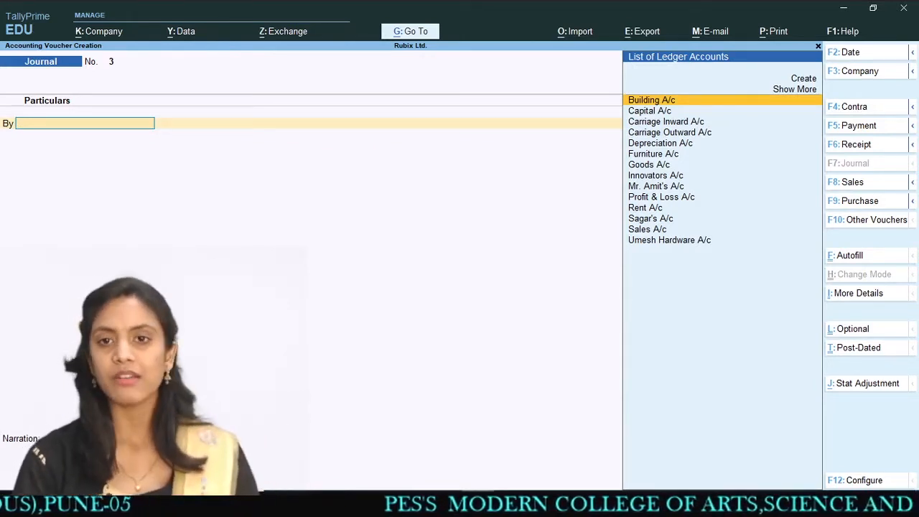
# Step: Debit Depreciation A/c with 7,50,000 as the first line of journal voucher No. 3
pyautogui.press('Down')
pyautogui.press('Down')
pyautogui.press('Down')
pyautogui.press('Down')
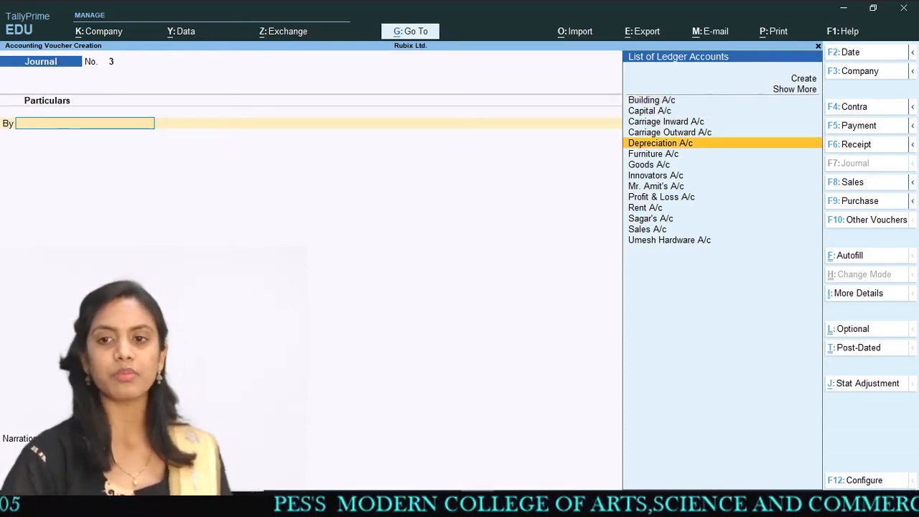
pyautogui.press('Return')
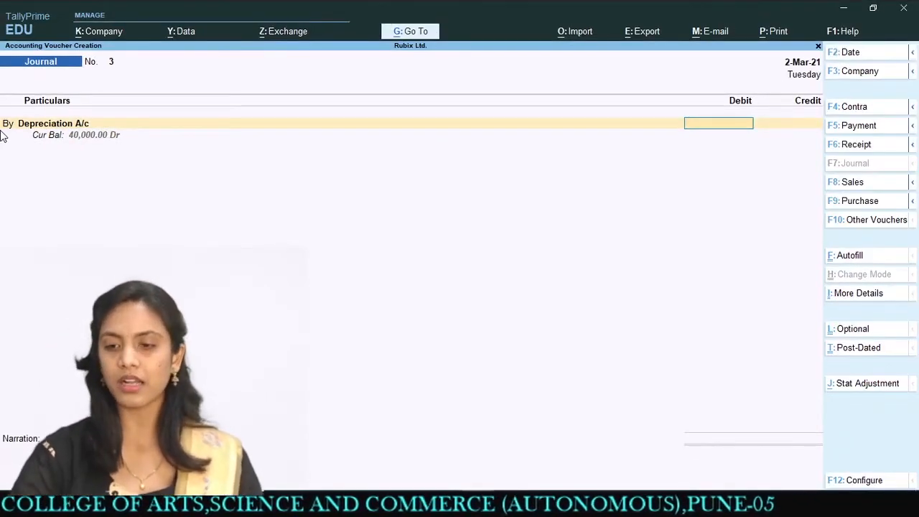
pyautogui.write('7,50')
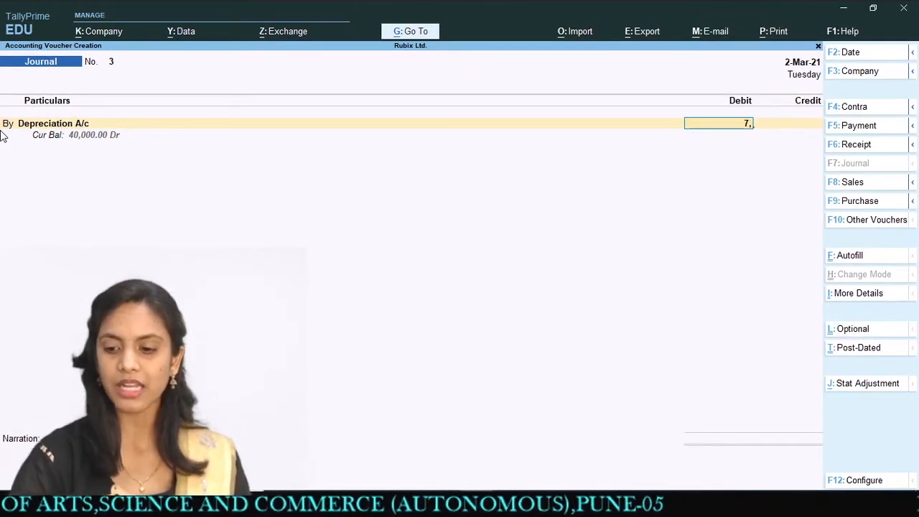
pyautogui.write('000')
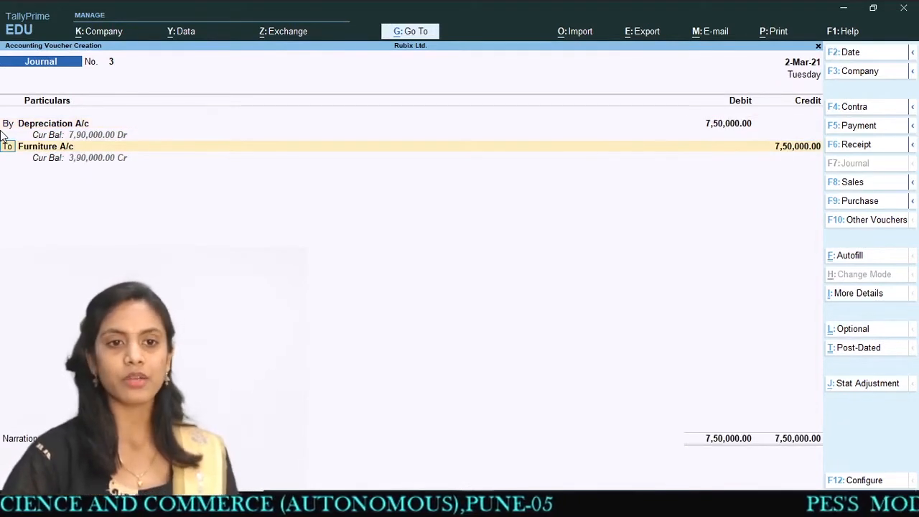
# Step: Replace Furniture A/c with Building A/c as the ledger credited with 7,50,000 in the journal voucher
pyautogui.press('Return')
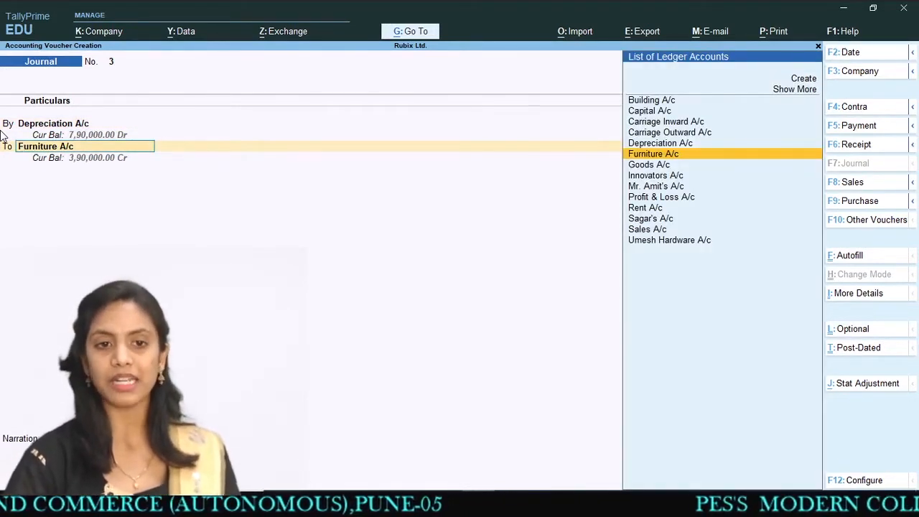
pyautogui.press('Up')
pyautogui.press('Up')
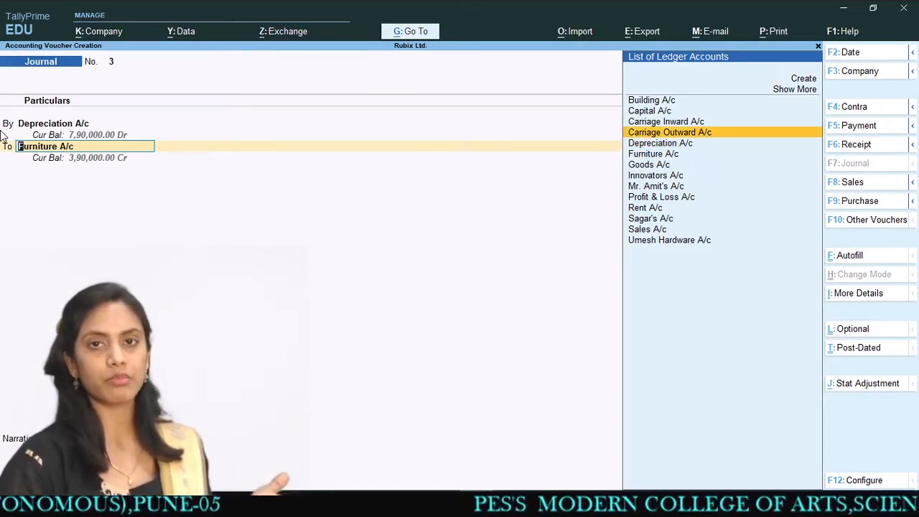
pyautogui.press('Down')
pyautogui.press('Down')
pyautogui.press('Down')
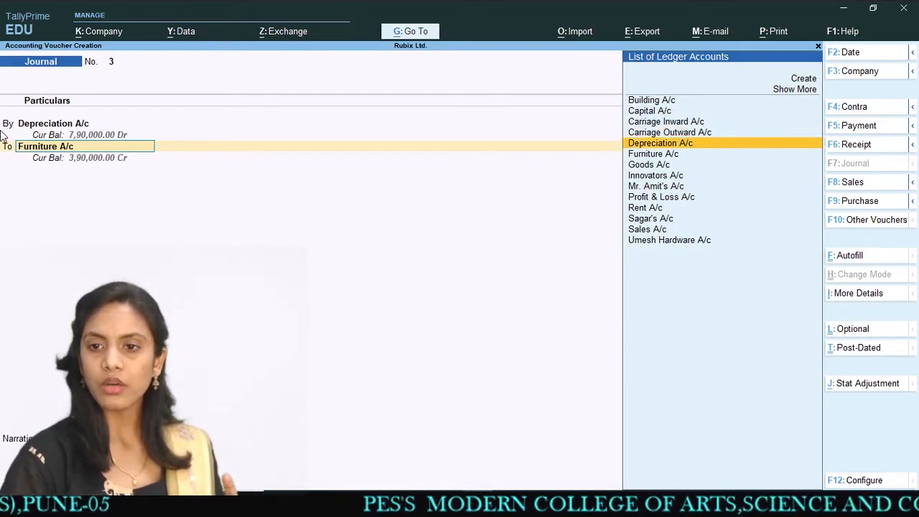
pyautogui.press('Up')
pyautogui.press('Up')
pyautogui.press('Up')
pyautogui.press('Up')
pyautogui.press('Up')
pyautogui.press('Up')
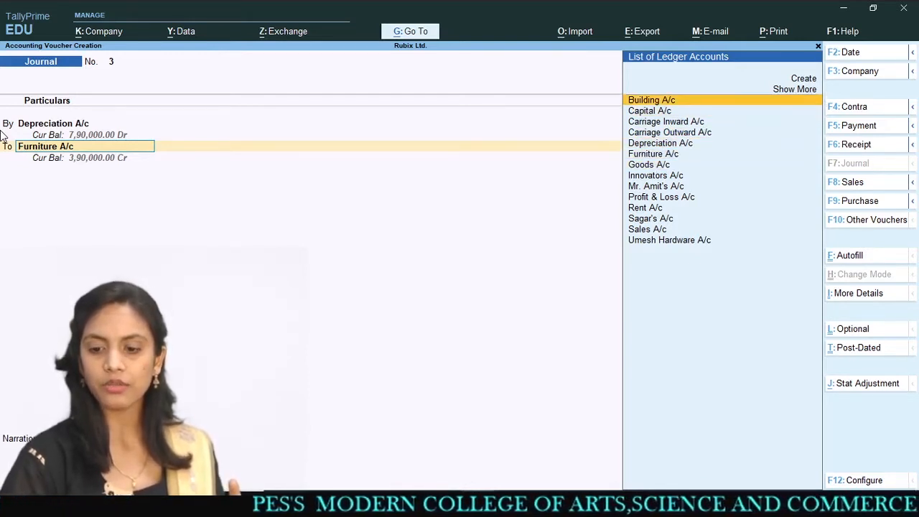
pyautogui.press('Return')
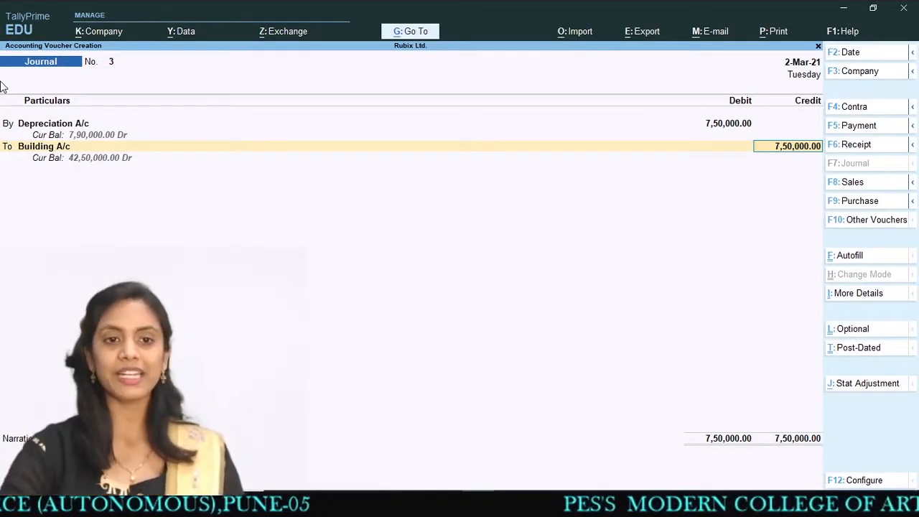
# Step: Keep the credit amount of 7,50,000 and accept the building depreciation voucher with its narration
pyautogui.press('Return')
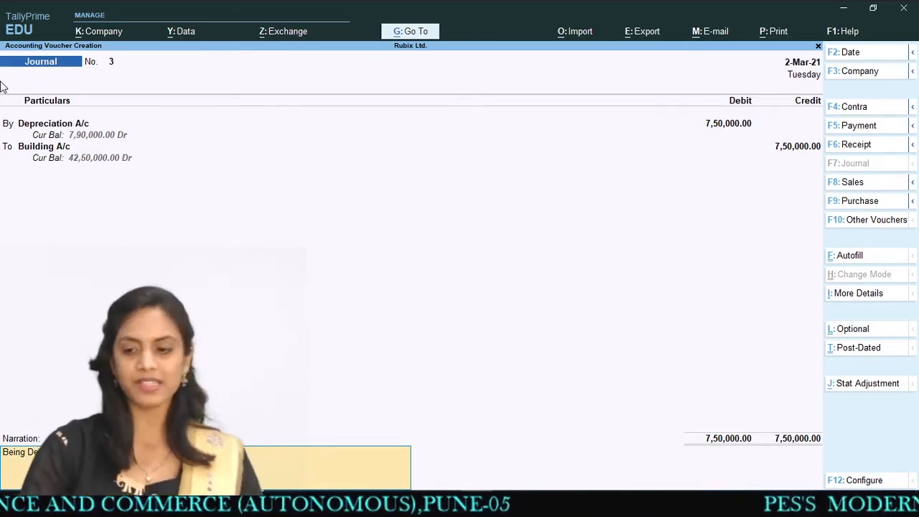
pyautogui.press('Return')
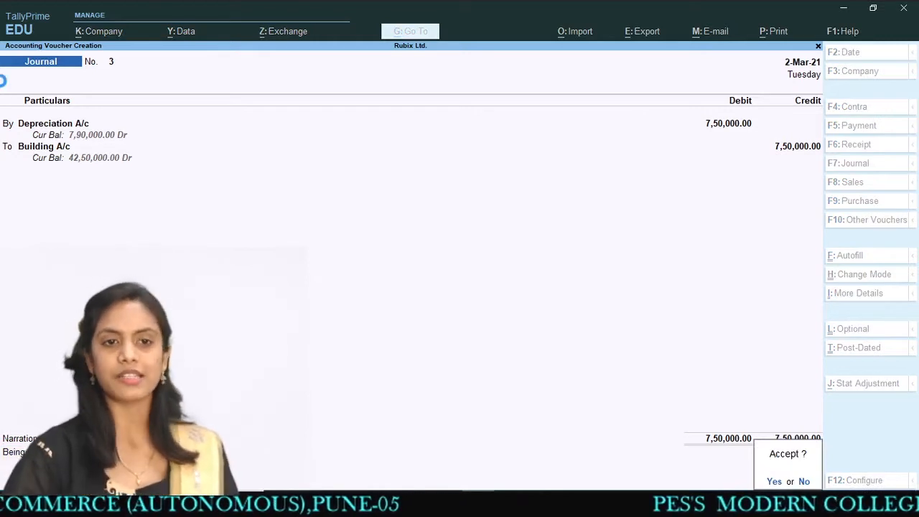
pyautogui.press('Return')
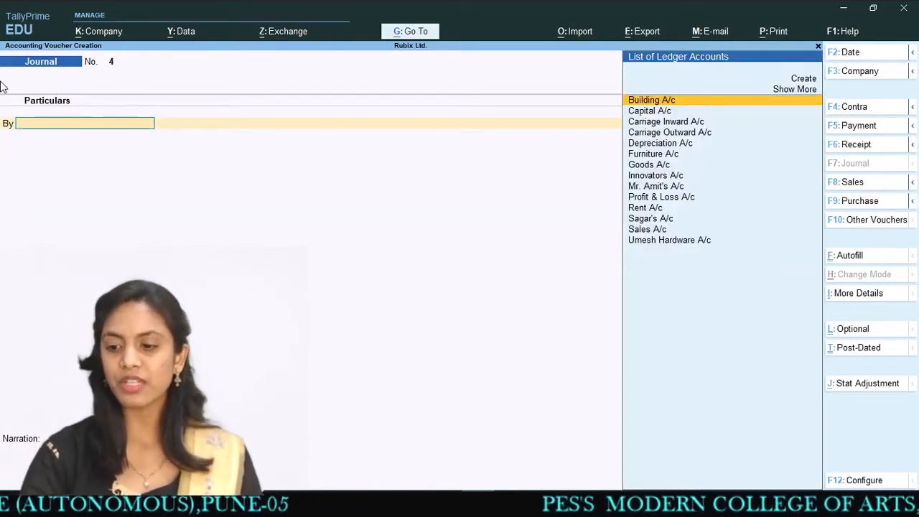
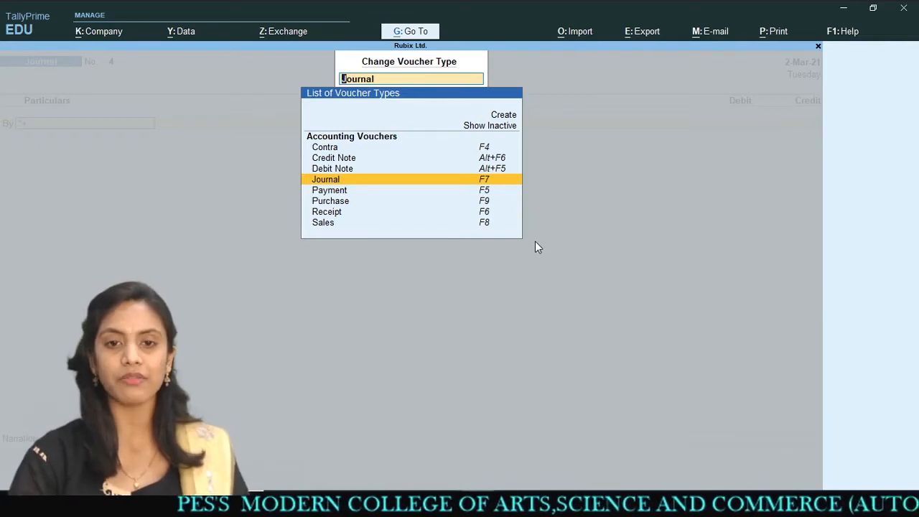
# Step: Change the voucher type from Journal to Credit Note
pyautogui.press('ctrl')
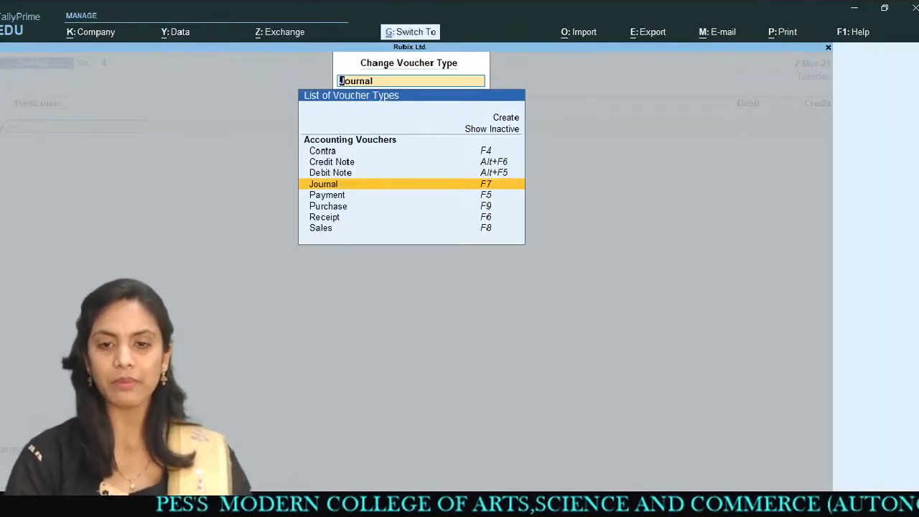
pyautogui.press('Up')
pyautogui.press('Up')
pyautogui.press('Return')
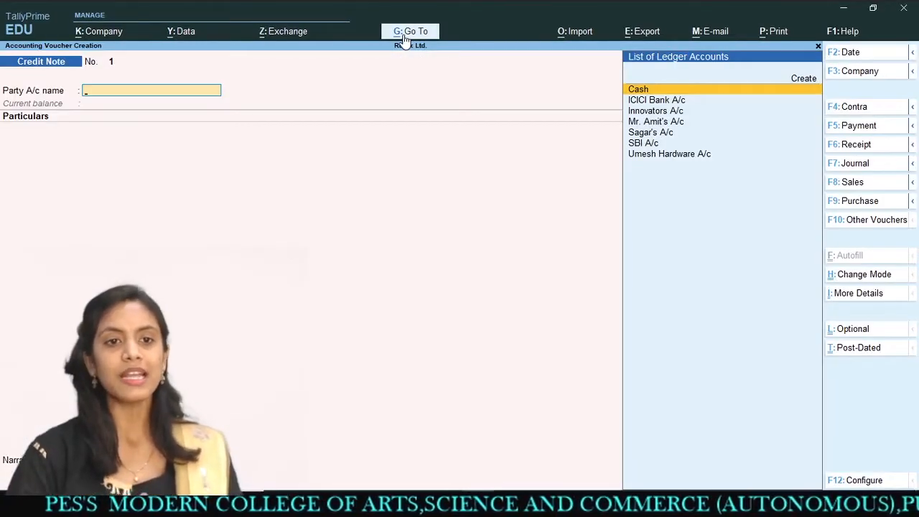
# Step: Change the credit note's entry mode to As Voucher
pyautogui.press('ctrl')
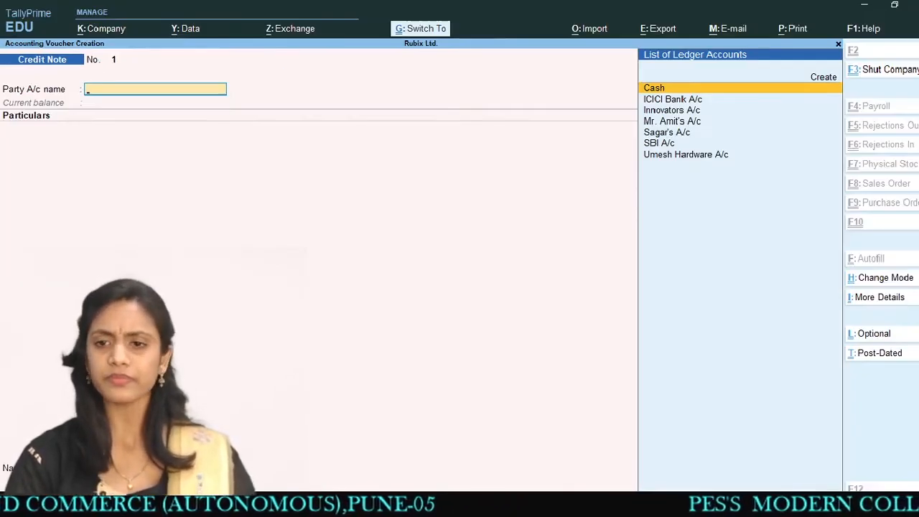
pyautogui.click(866, 275)
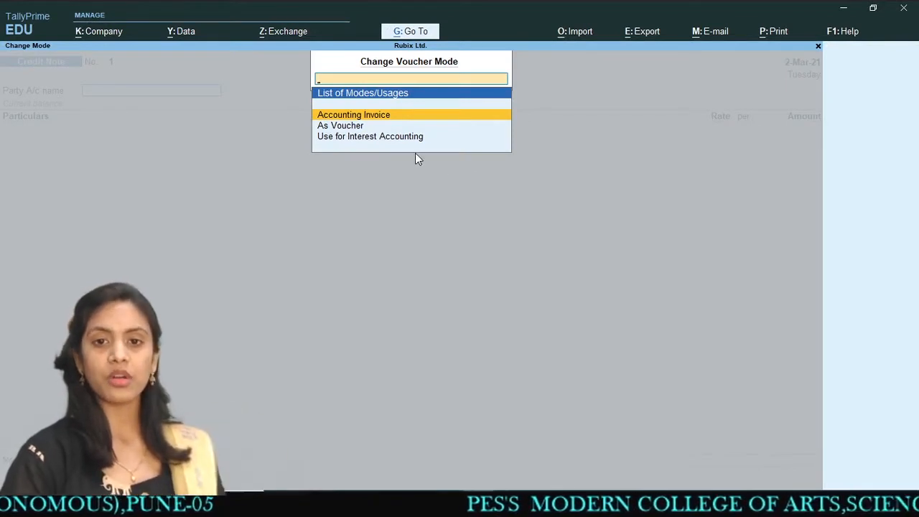
pyautogui.press('Down')
pyautogui.press('Return')
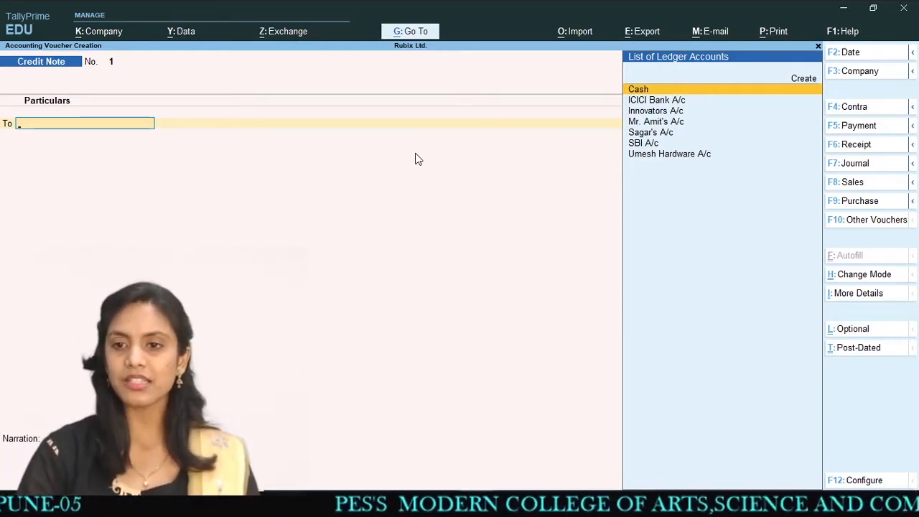
# Step: Start a new ledger from within the credit note and name it Sales Return A/c
pyautogui.press('Down')
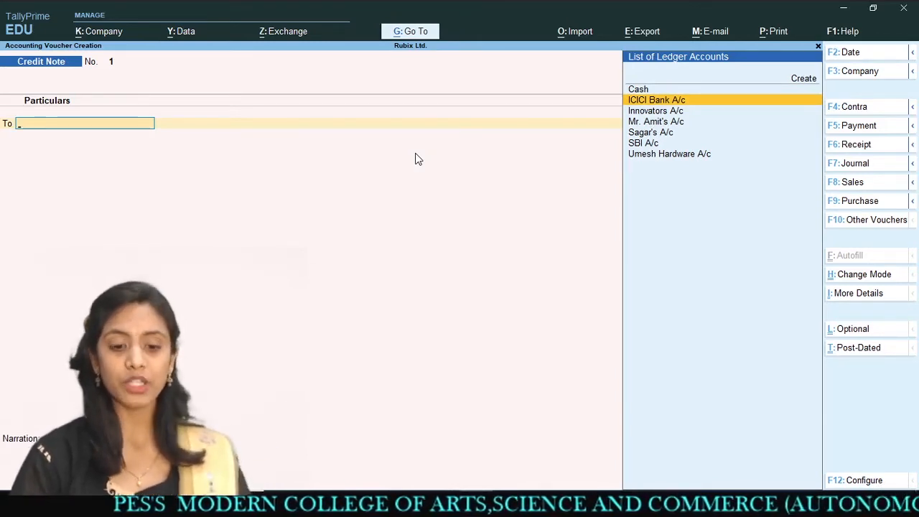
pyautogui.press('ctrl')
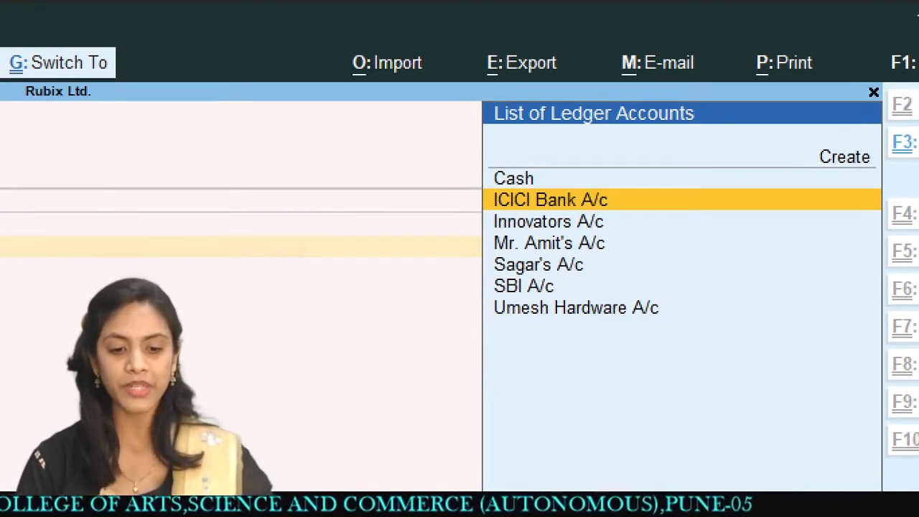
pyautogui.hotkey('alt', 'c')
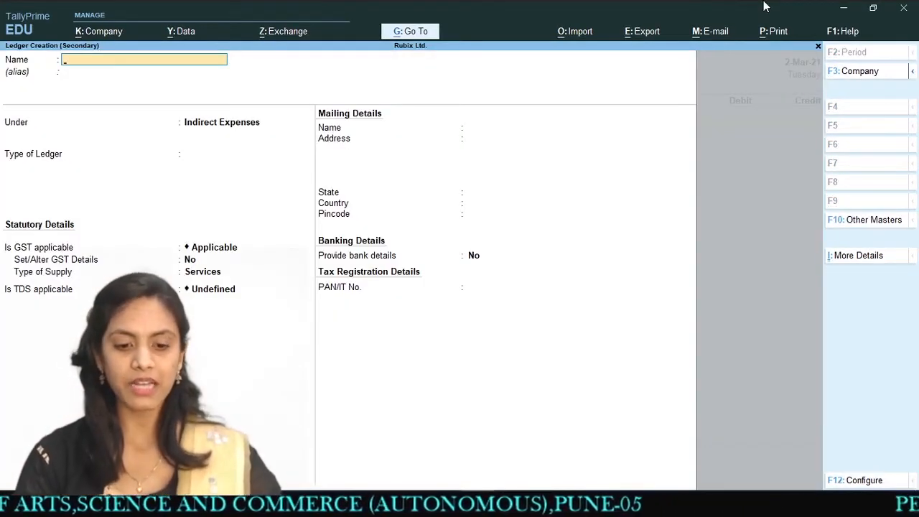
pyautogui.write('Sa')
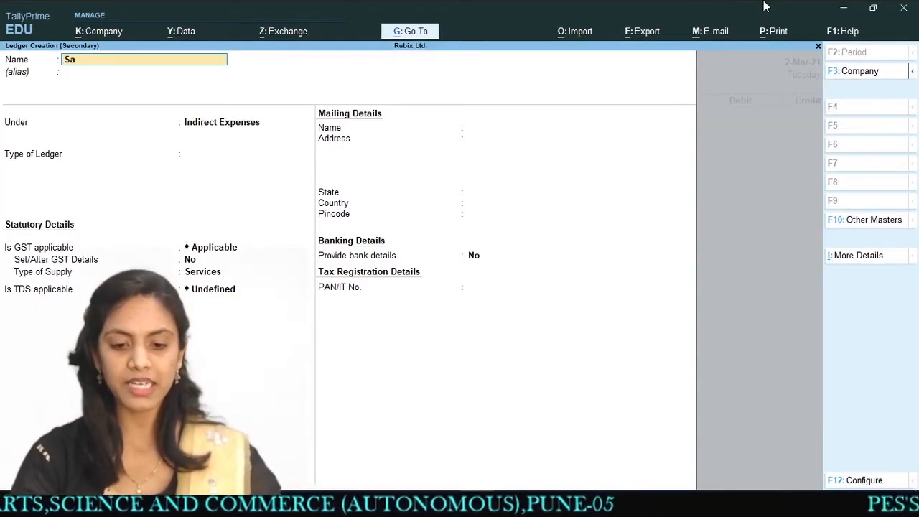
pyautogui.write('les Retu')
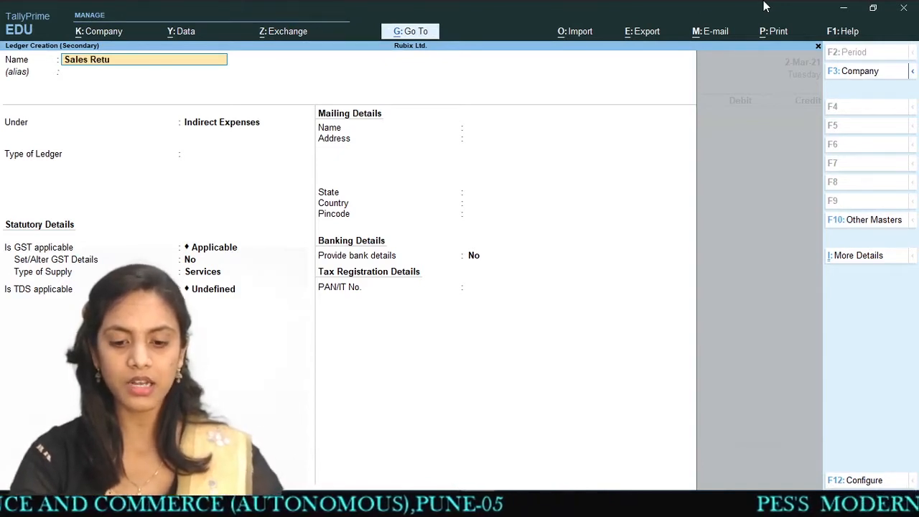
pyautogui.write('rn A/c')
pyautogui.press('Return')
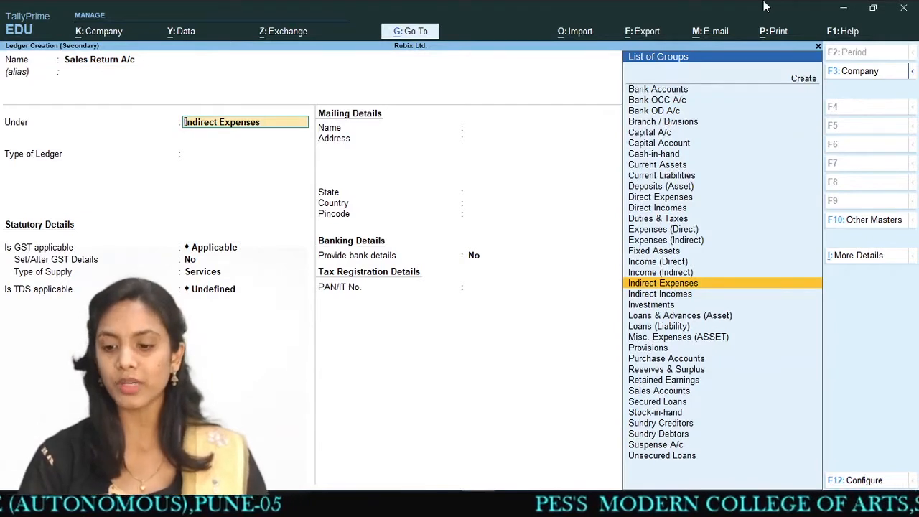
# Step: Place the Sales Return A/c ledger under the Sales Accounts group
pyautogui.press('Up')
pyautogui.press('Up')
pyautogui.press('Up')
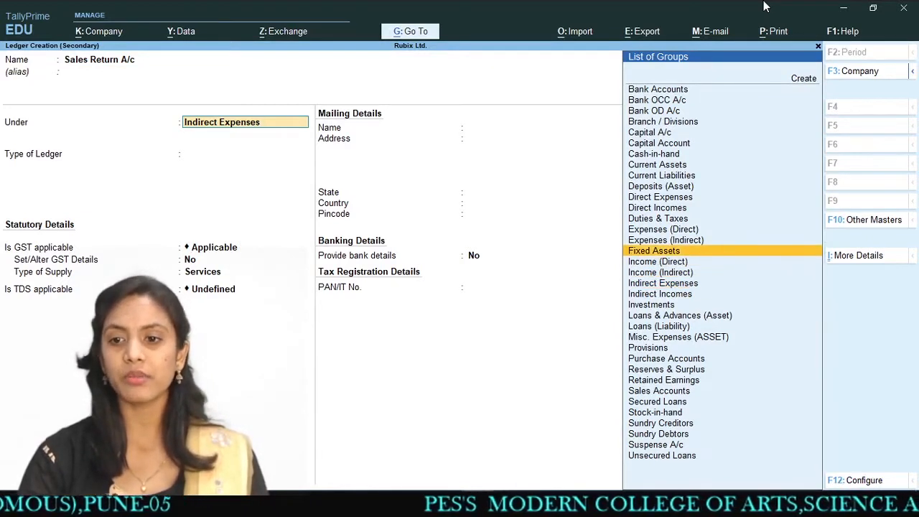
pyautogui.press('Down')
pyautogui.press('Down')
pyautogui.press('Down')
pyautogui.press('Down')
pyautogui.press('Down')
pyautogui.press('Down')
pyautogui.press('Down')
pyautogui.press('Down')
pyautogui.press('Down')
pyautogui.press('Down')
pyautogui.press('Down')
pyautogui.press('Down')
pyautogui.press('Down')
pyautogui.press('Down')
pyautogui.press('Down')
pyautogui.press('Up')
pyautogui.press('Up')
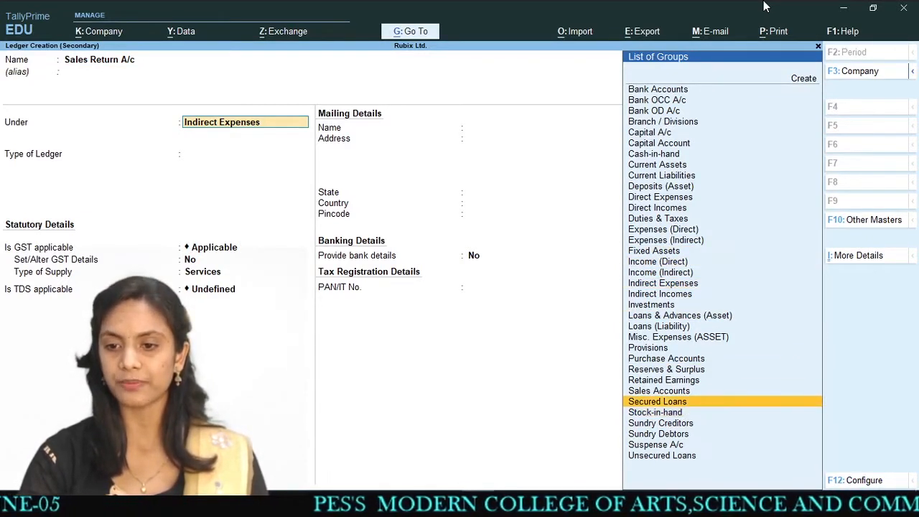
pyautogui.press('Return')
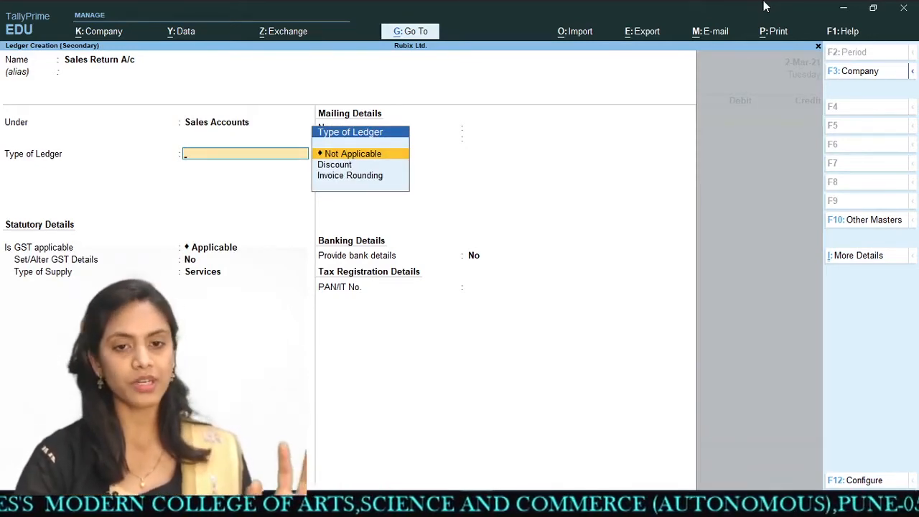
# Step: Set the ledger type to Not Applicable and the type of supply to Goods, and accept the Sales Return A/c ledger
pyautogui.press('Return')
pyautogui.press('Return')
pyautogui.press('Up')
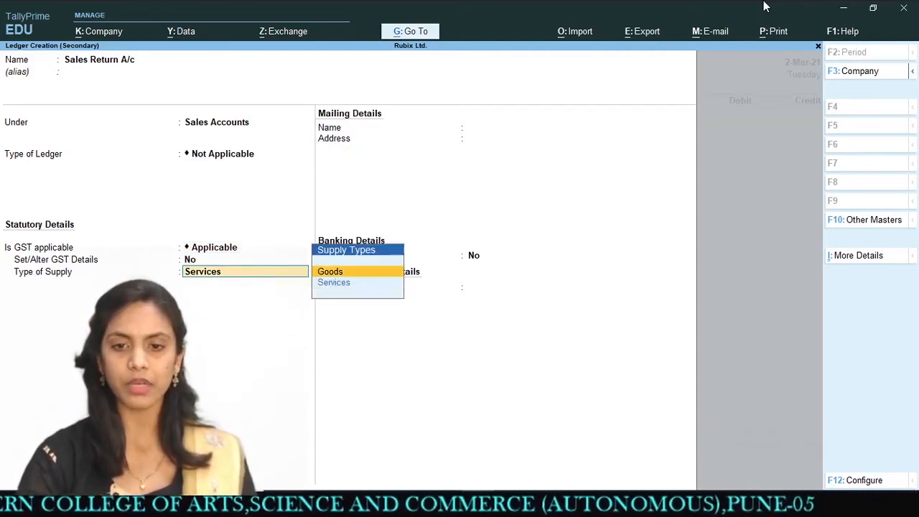
pyautogui.press('Return')
pyautogui.press('Return')
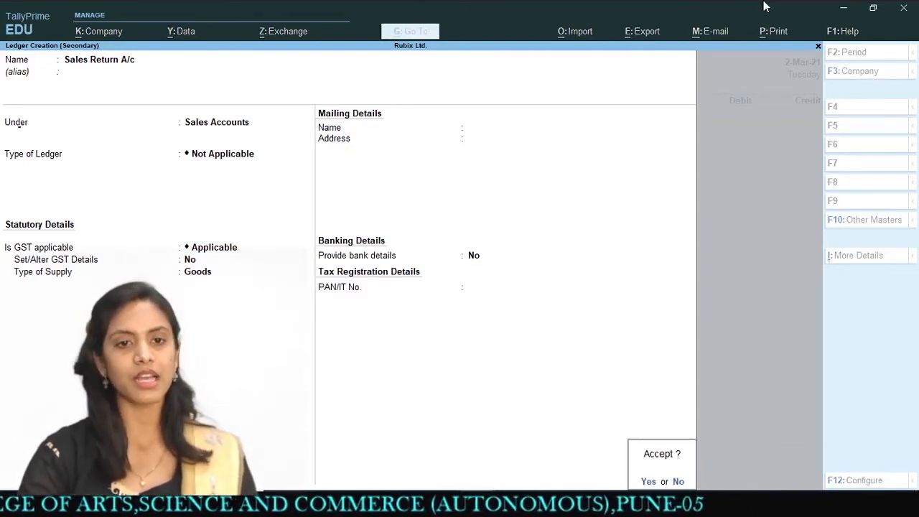
pyautogui.press('Return')
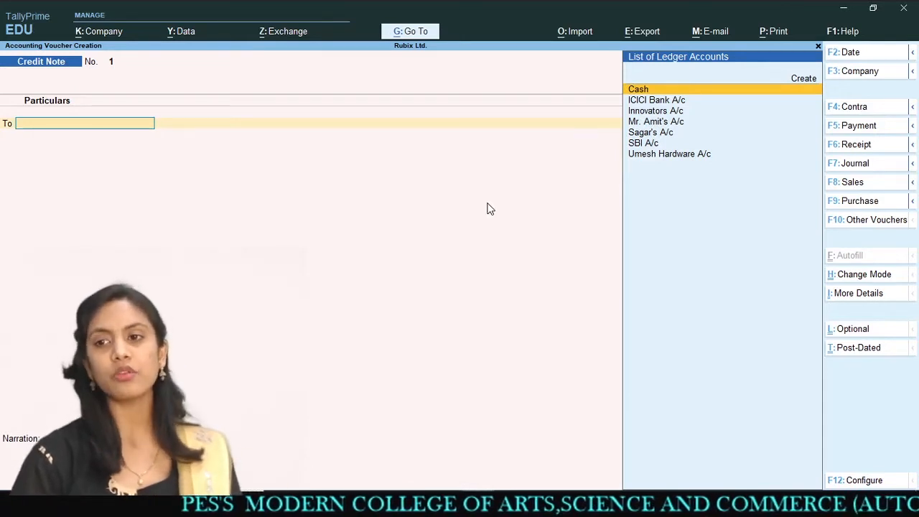
# Step: Set the credit note's voucher date to 02-12-2020
pyautogui.click(860, 52)
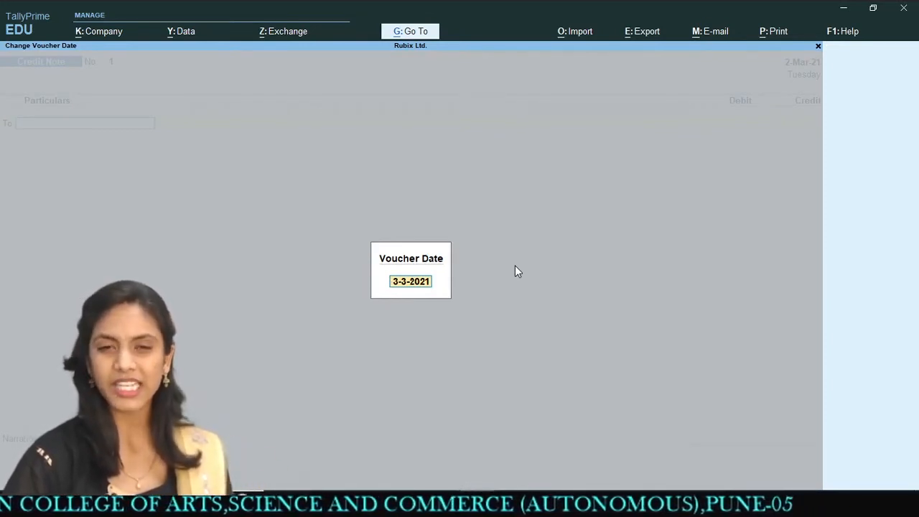
pyautogui.write('02-1')
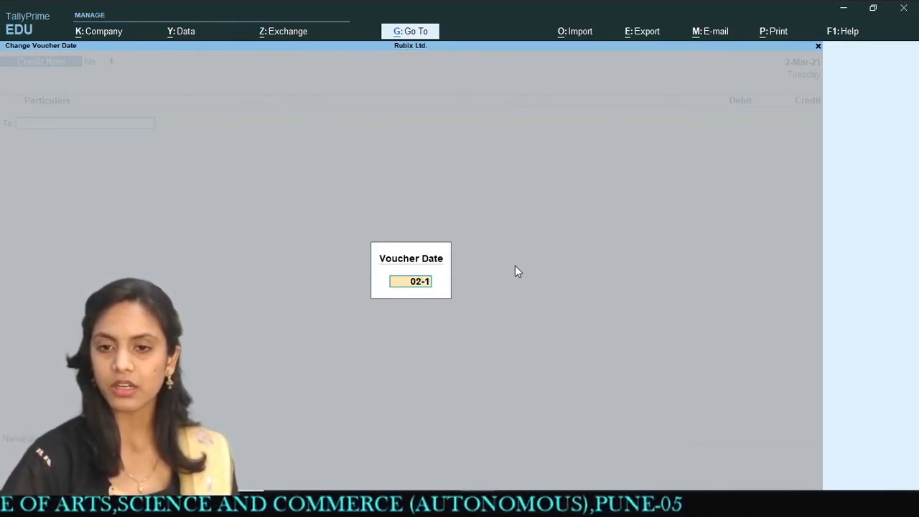
pyautogui.write('2-2020')
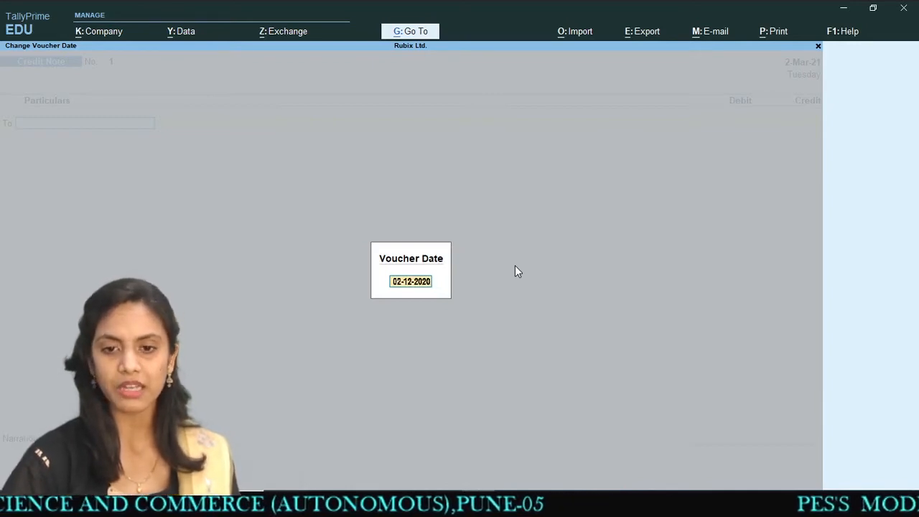
pyautogui.press('Return')
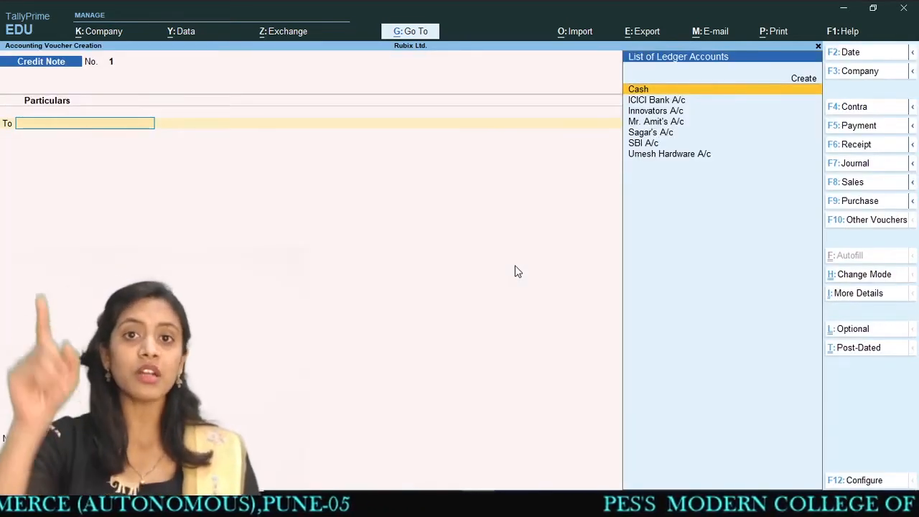
pyautogui.hotkey('ctrl', '1')
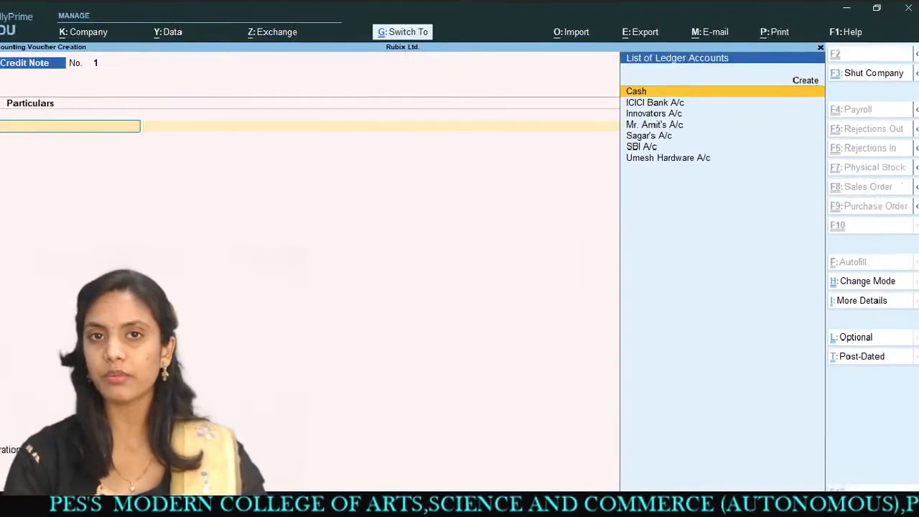
# Step: Choose the individual customer's account as the credited party on the first line of the credit note
pyautogui.press('Down')
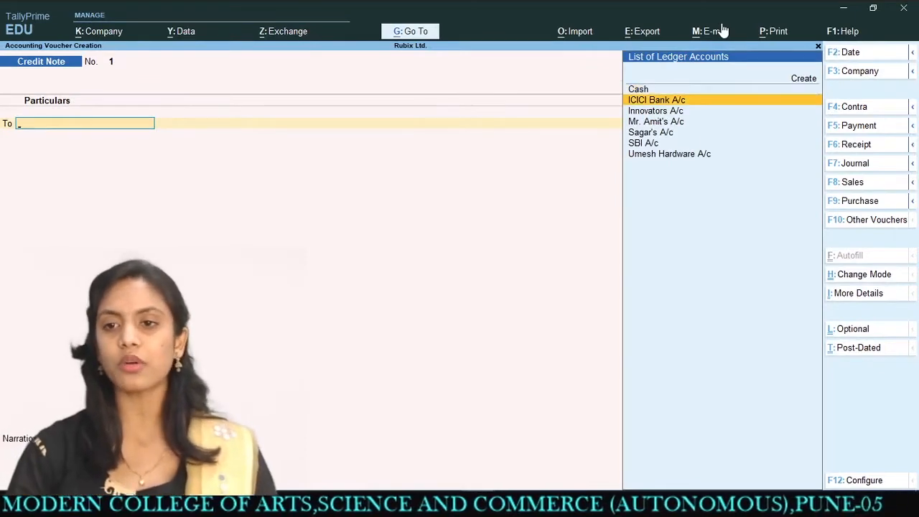
pyautogui.press('Down')
pyautogui.press('Down')
pyautogui.press('Return')
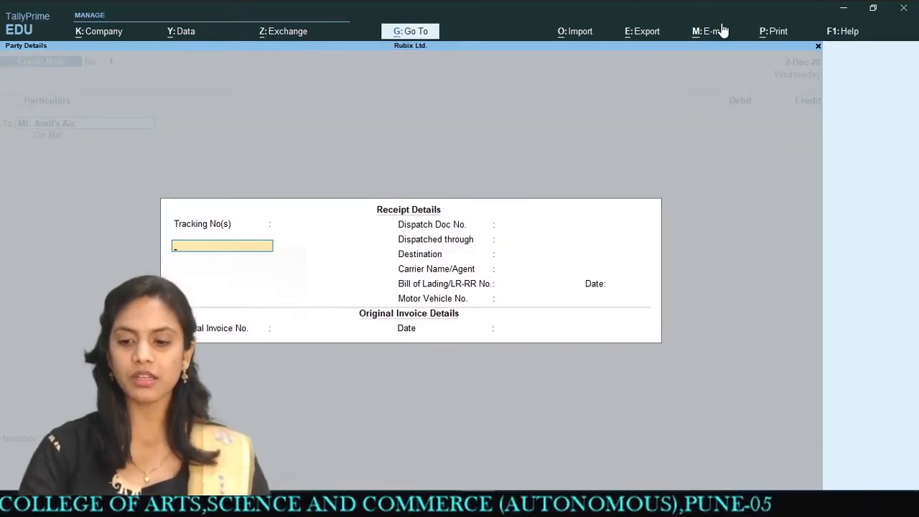
# Step: Leave the receipt details and original invoice details blank for the credit note's party
pyautogui.press('Return')
pyautogui.press('Return')
pyautogui.press('Return')
pyautogui.press('Return')
pyautogui.press('Return')
pyautogui.press('Return')
pyautogui.press('Return')
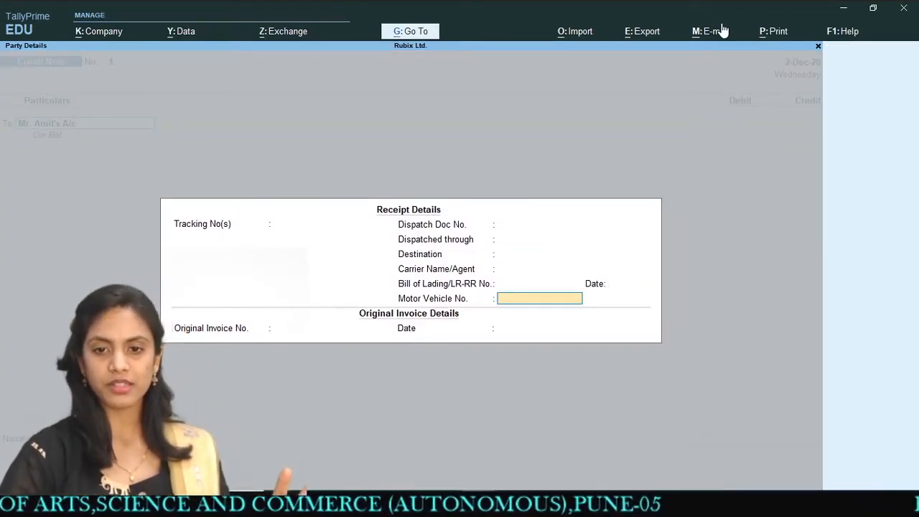
pyautogui.press('Return')
pyautogui.press('Return')
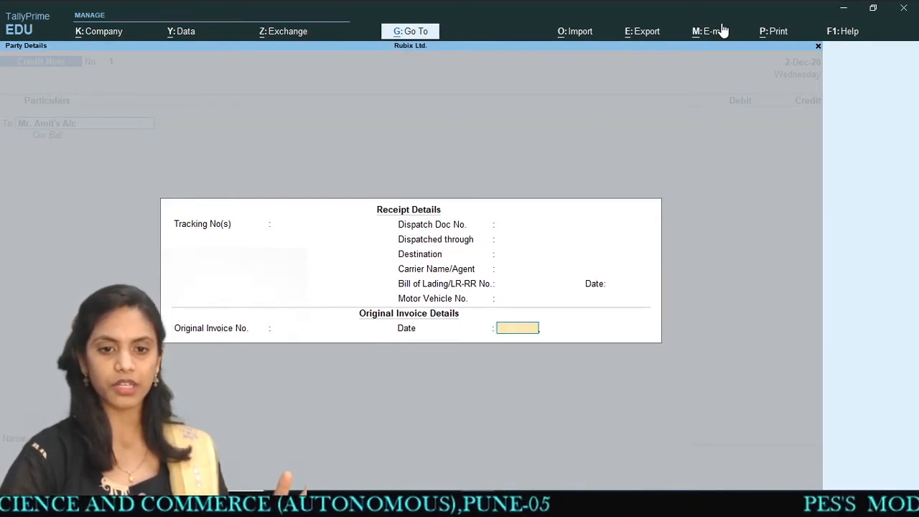
pyautogui.press('Return')
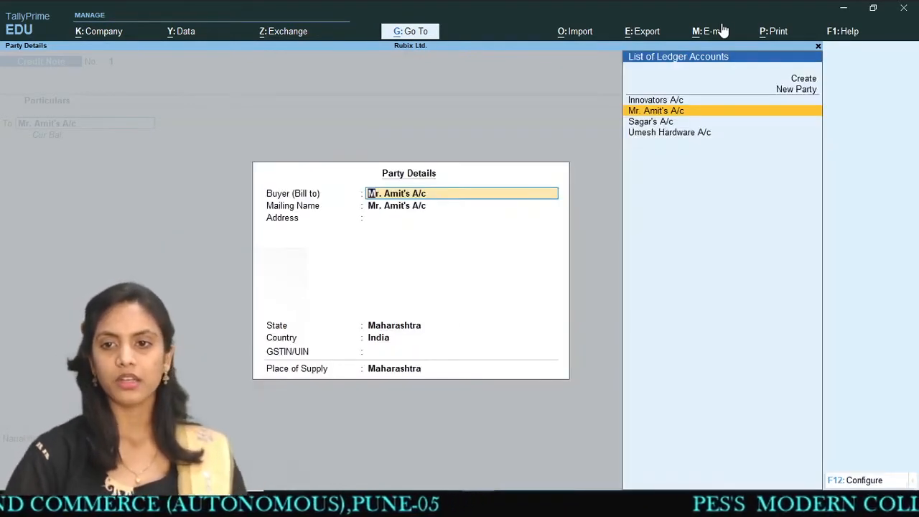
# Step: Keep the customer's buyer and mailing details and set the country to India
pyautogui.press('Return')
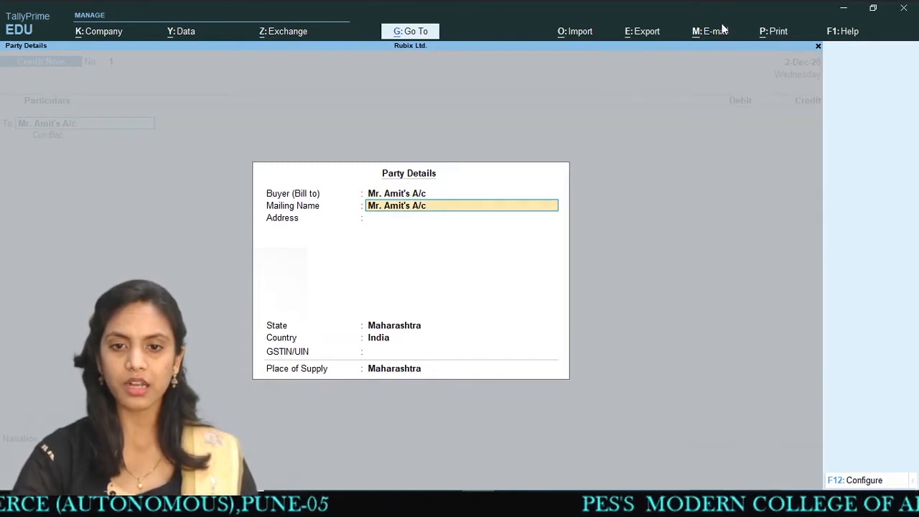
pyautogui.press('Return')
pyautogui.press('Return')
pyautogui.press('Return')
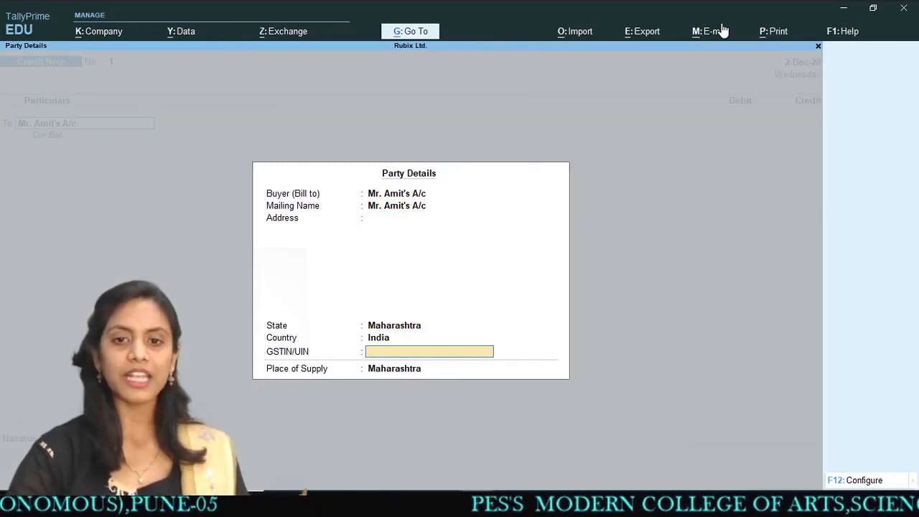
pyautogui.press('Up')
pyautogui.press('Up')
pyautogui.press('Up')
pyautogui.press('Up')
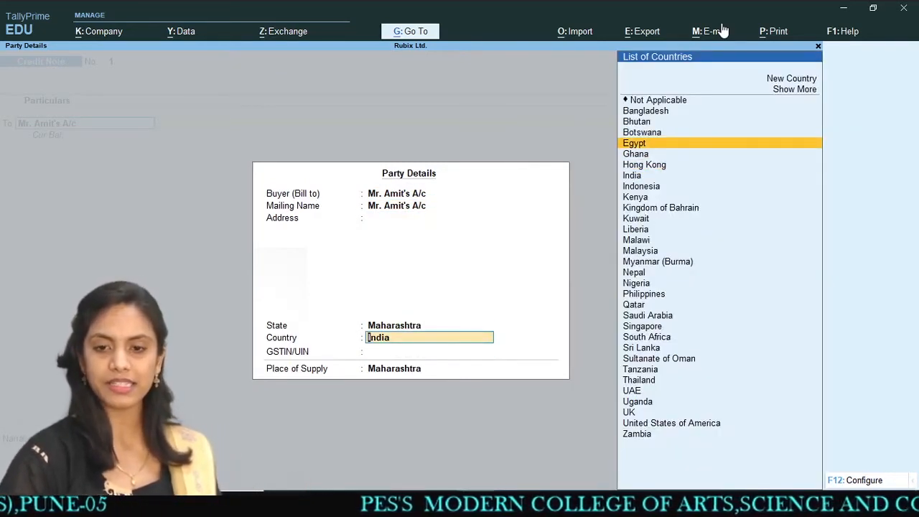
pyautogui.press('BackSpace')
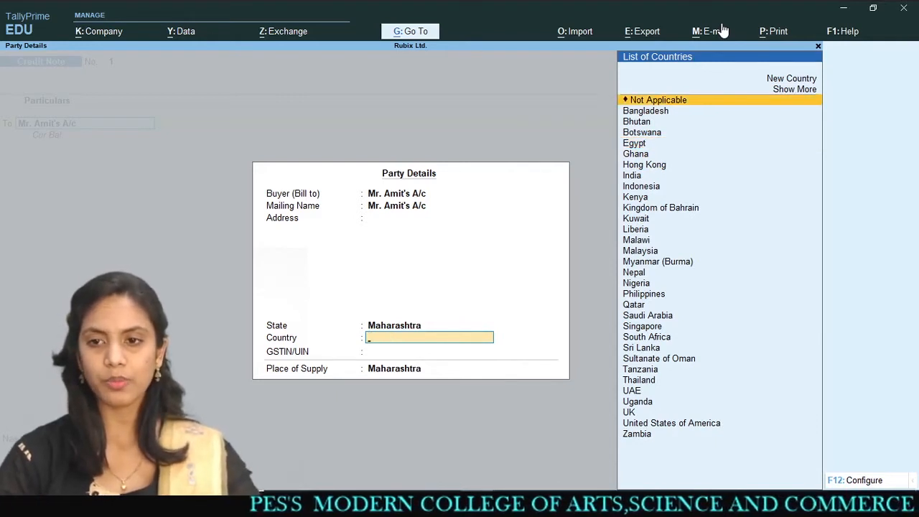
pyautogui.write('Ind')
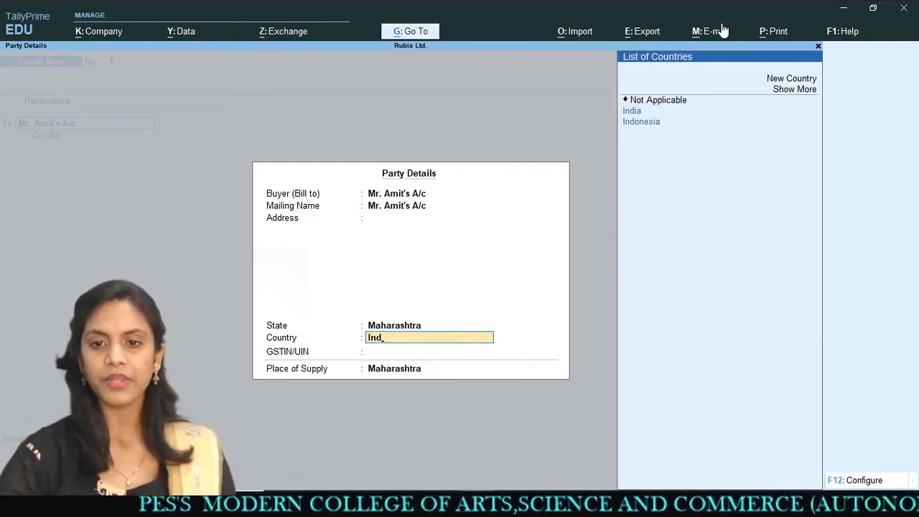
pyautogui.press('Return')
# Step: Accept Maharashtra as the place of supply and credit the customer's account with 1,200
pyautogui.press('Return')
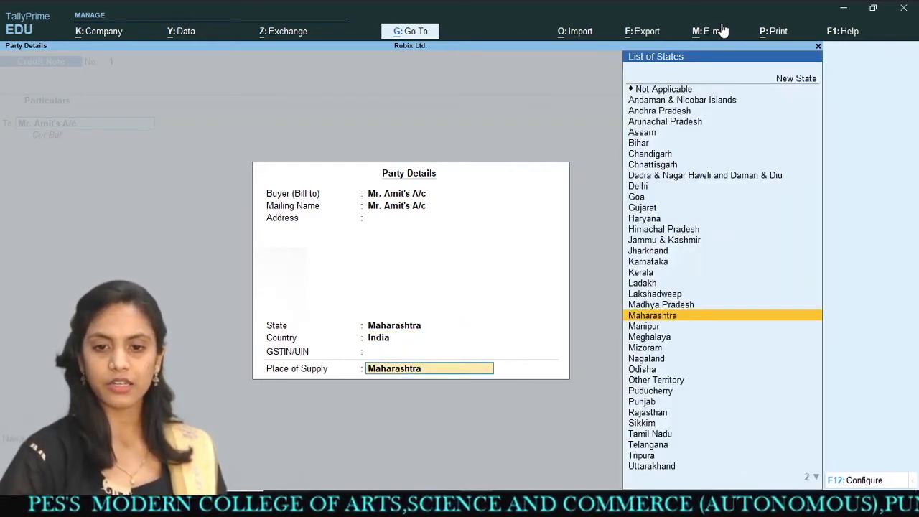
pyautogui.press('Return')
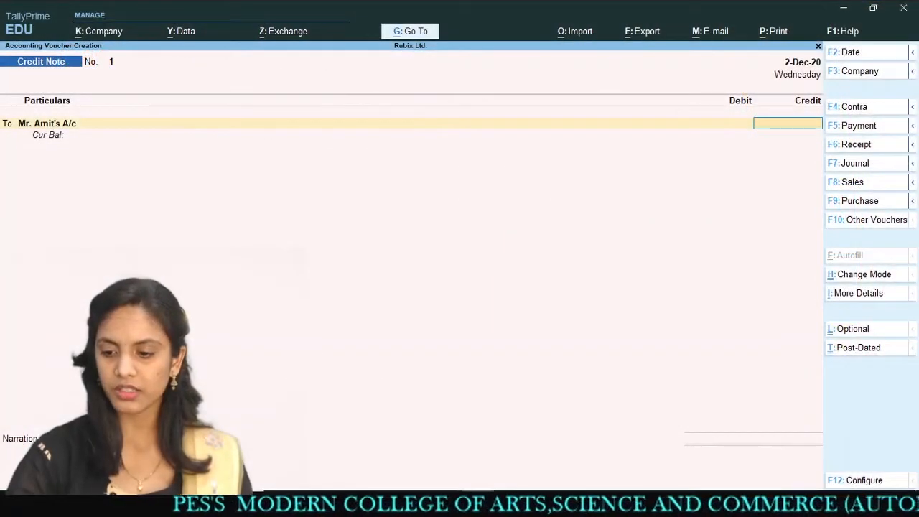
pyautogui.write('1200')
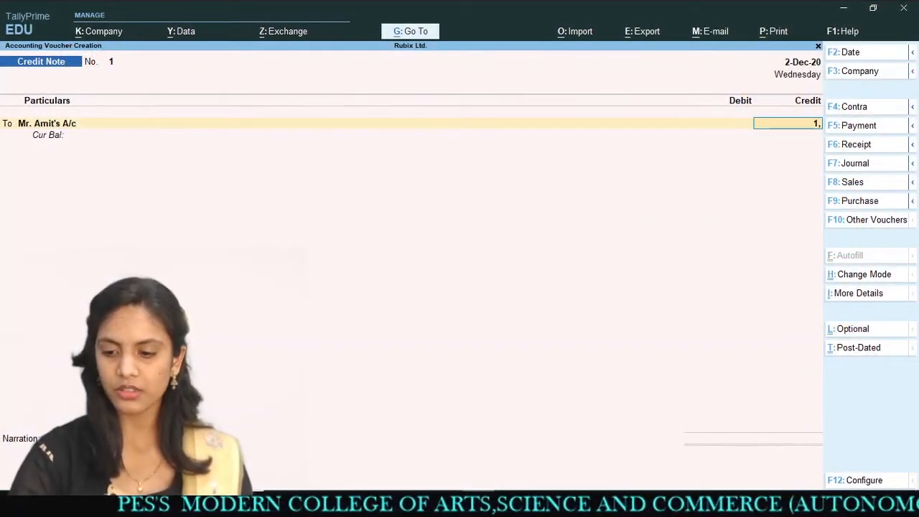
pyautogui.press('Return')
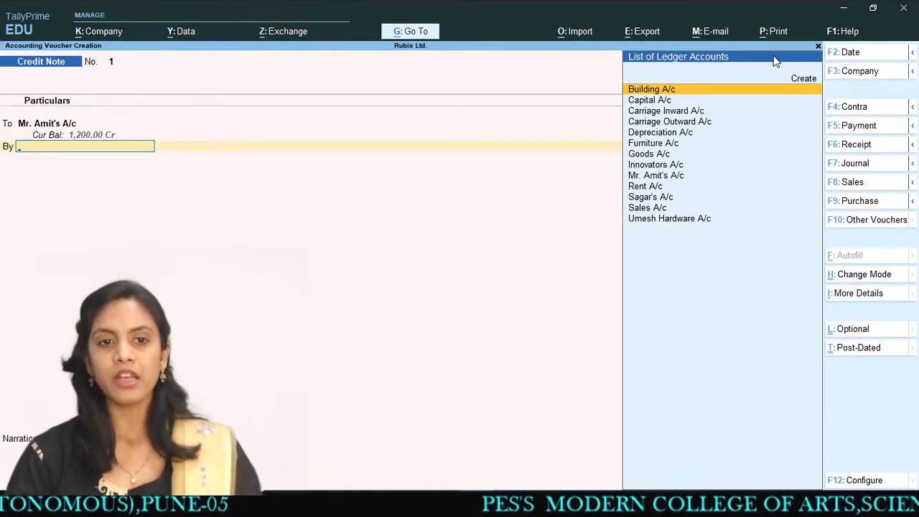
# Step: Create a ledger named Sales Return A/c for the debit line and place it under Sales Accounts
pyautogui.hotkey('alt', 'c')
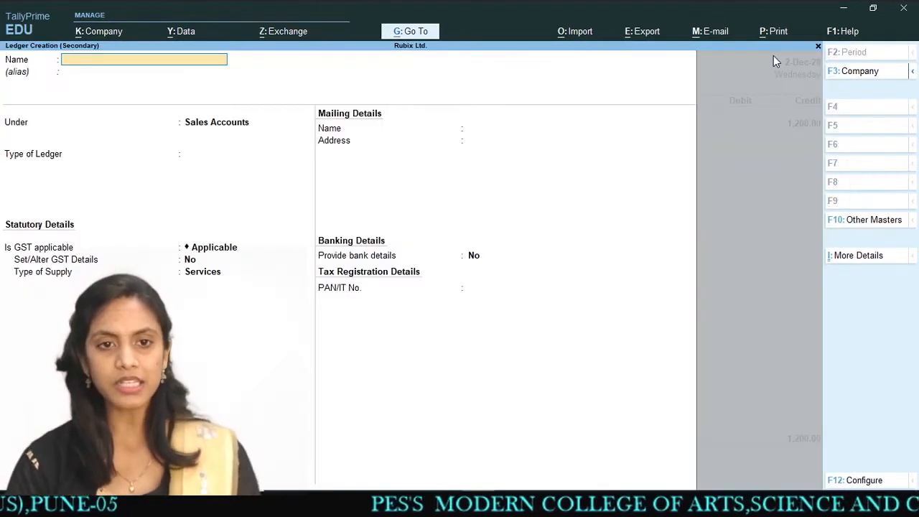
pyautogui.write('Sales Return A/c')
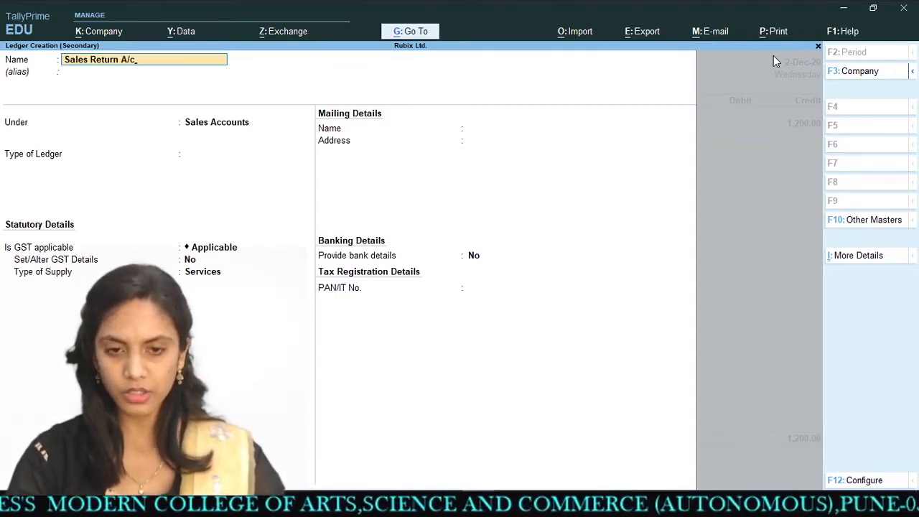
pyautogui.press('Return')
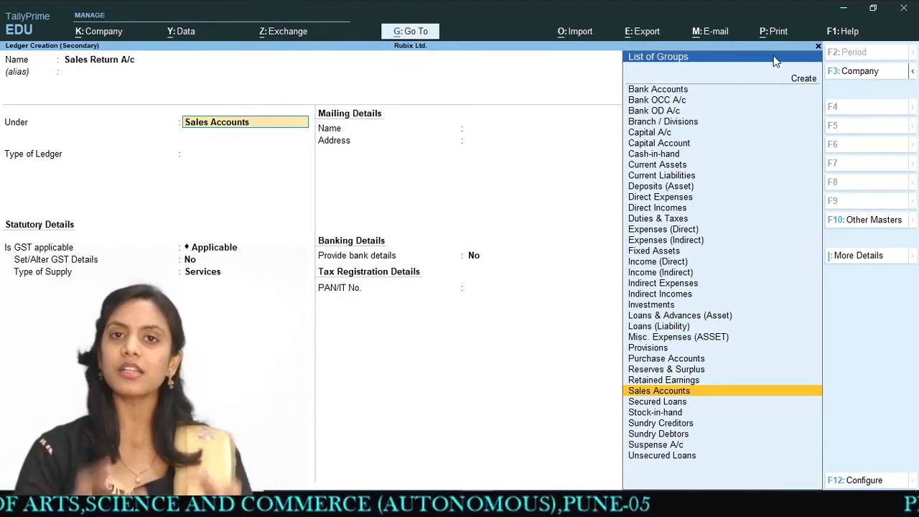
pyautogui.press('Return')
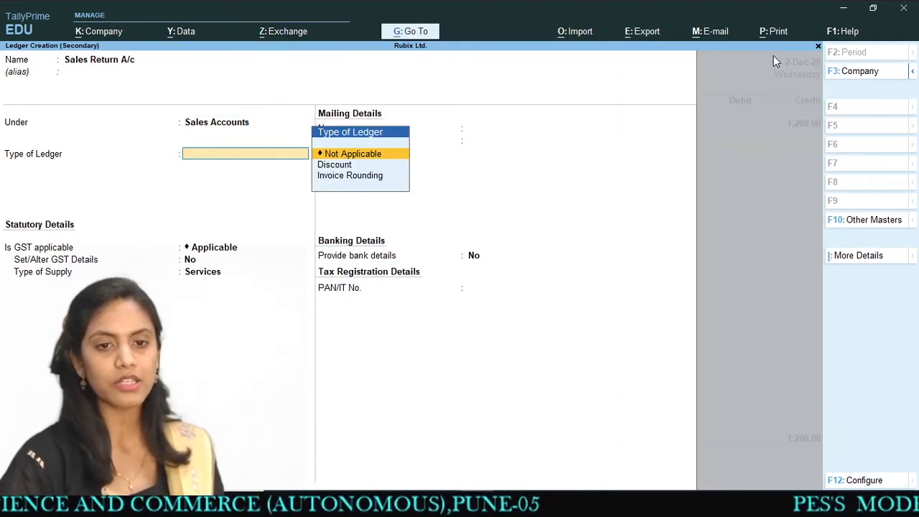
# Step: Set the new ledger's type to Not Applicable and its type of supply to Goods, and accept the ledger
pyautogui.press('Return')
pyautogui.press('Return')
pyautogui.press('Return')
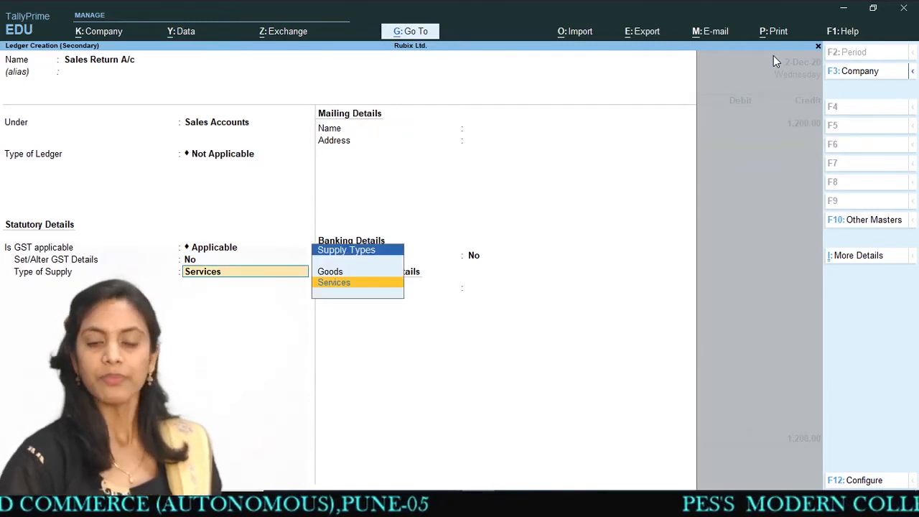
pyautogui.press('Up')
pyautogui.press('Return')
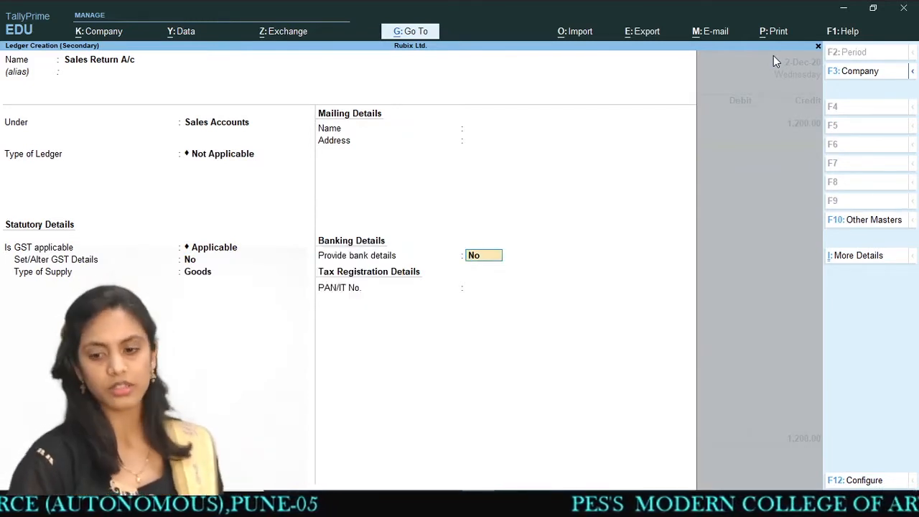
pyautogui.press('Return')
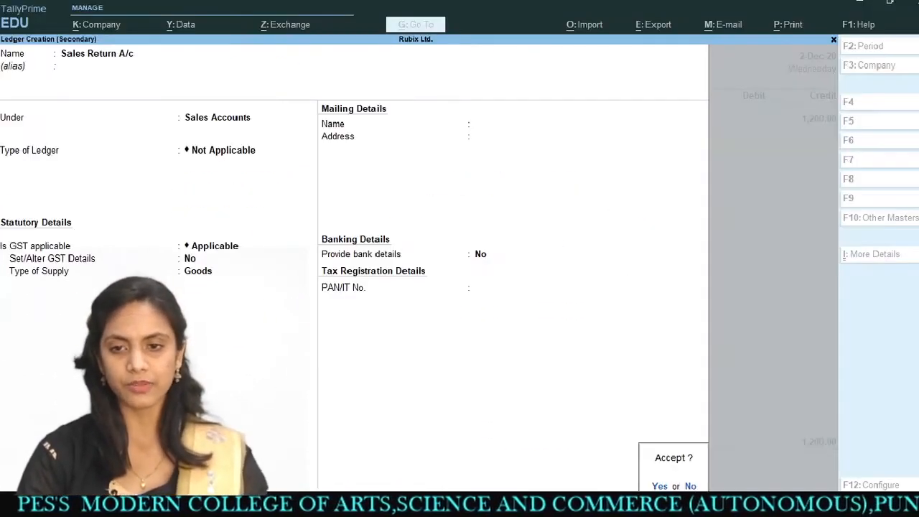
pyautogui.press('Return')
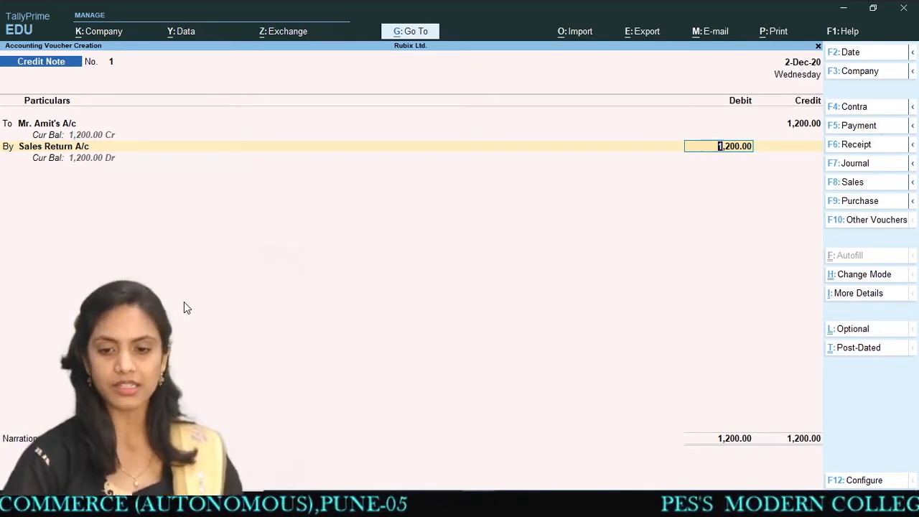
# Step: Accept the 1,200 debit to Sales Return A/c, enter the narration "Being Sales Return." and save the credit note
pyautogui.press('Return')
pyautogui.write('B')
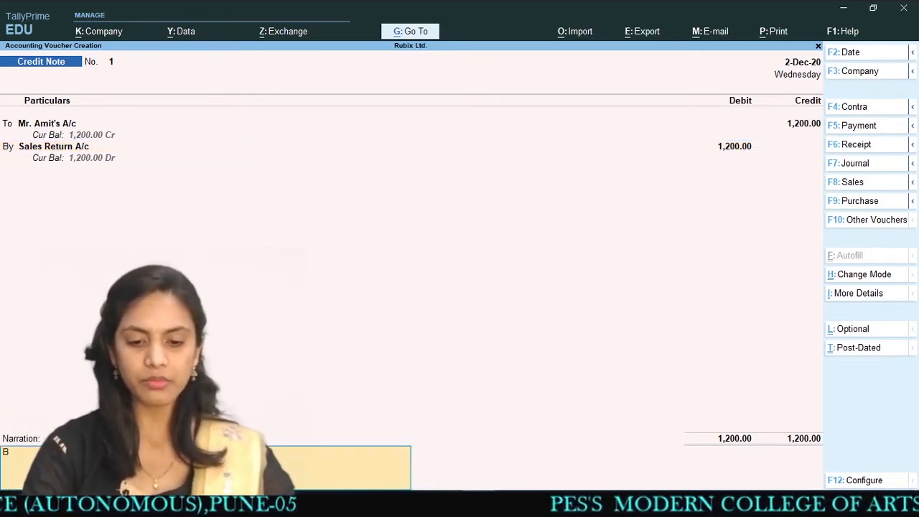
pyautogui.write('eing ')
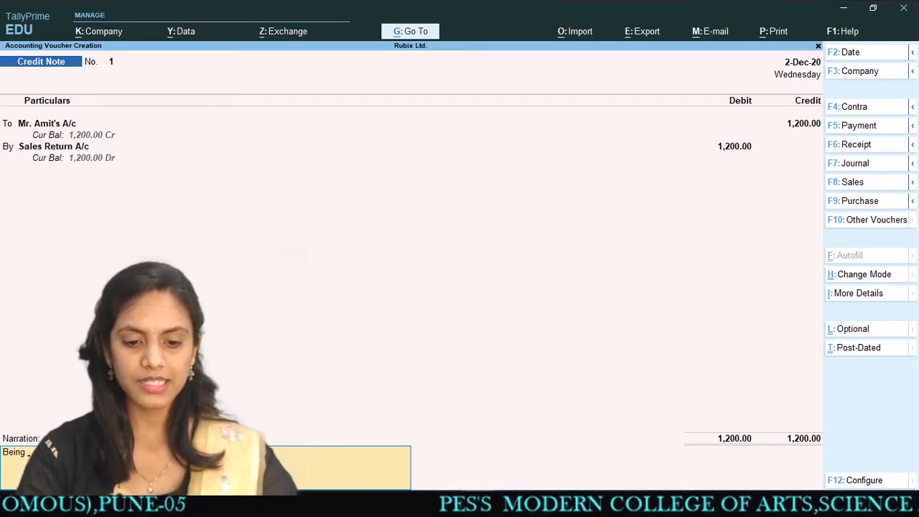
pyautogui.write('Sales Return.')
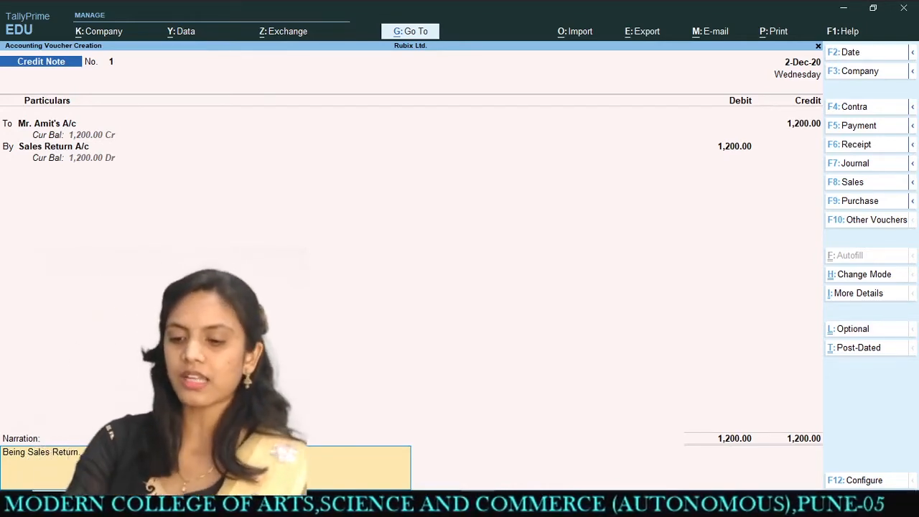
pyautogui.press('Return')
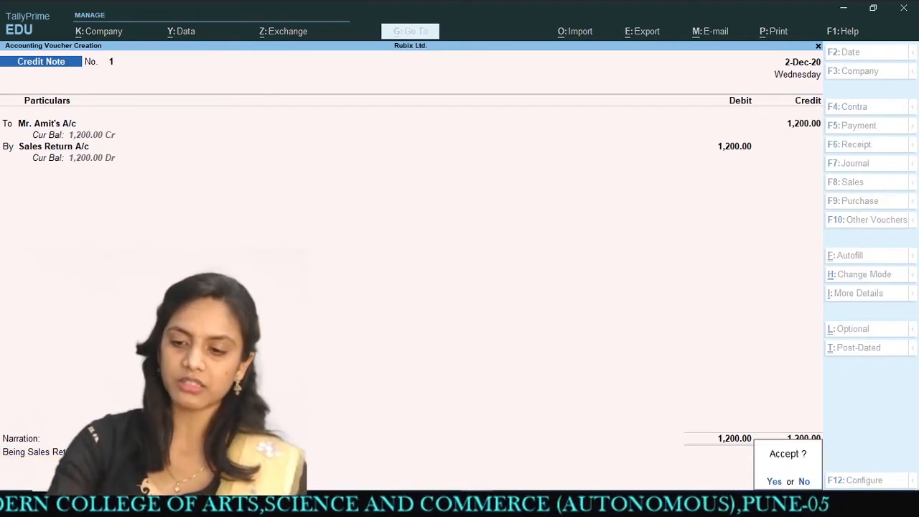
pyautogui.press('Return')
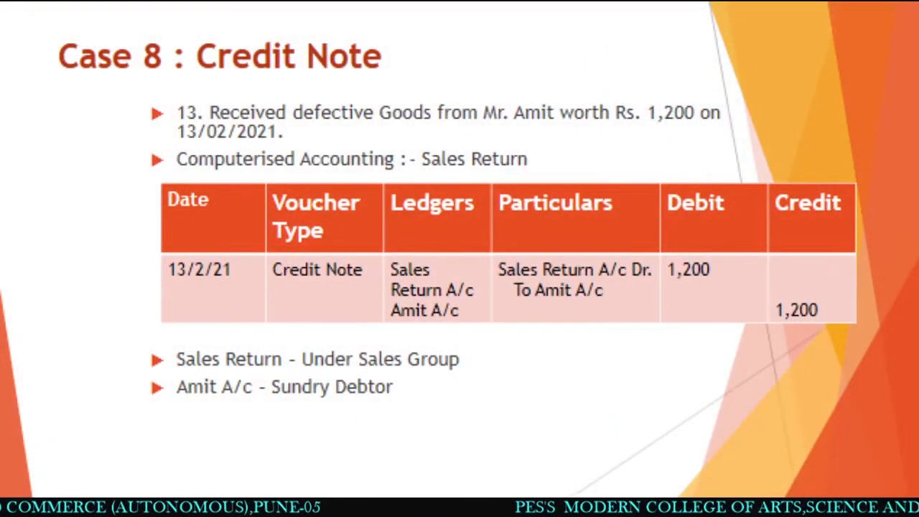
pyautogui.press('Right')
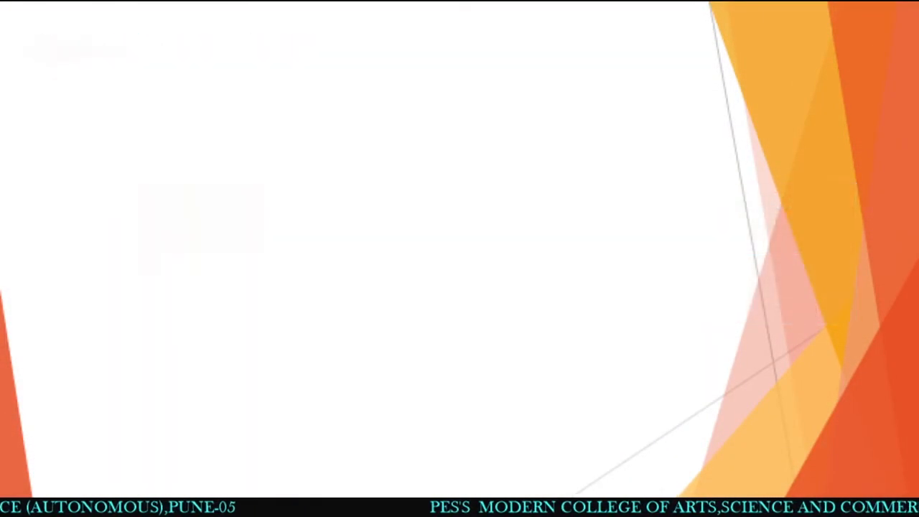
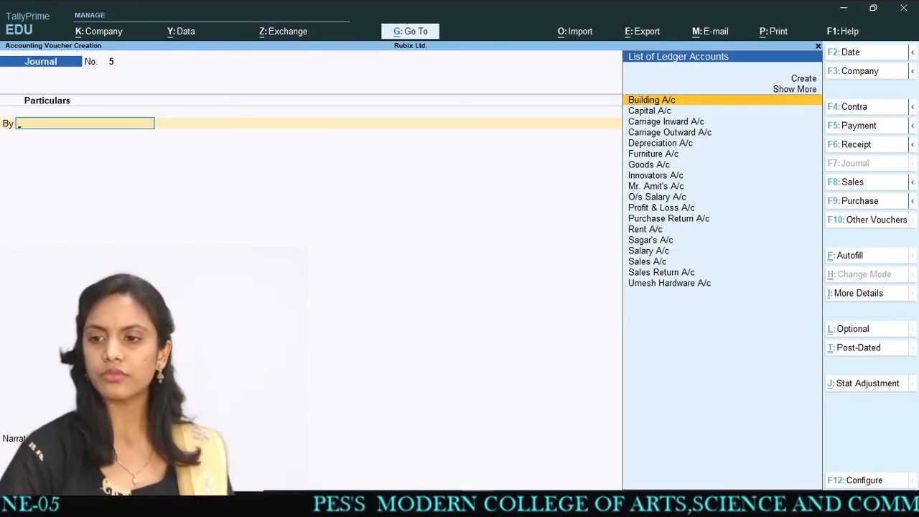
# Step: Switch to a Payment voucher and set its voucher date to 02-03-2021
pyautogui.click(855, 131)
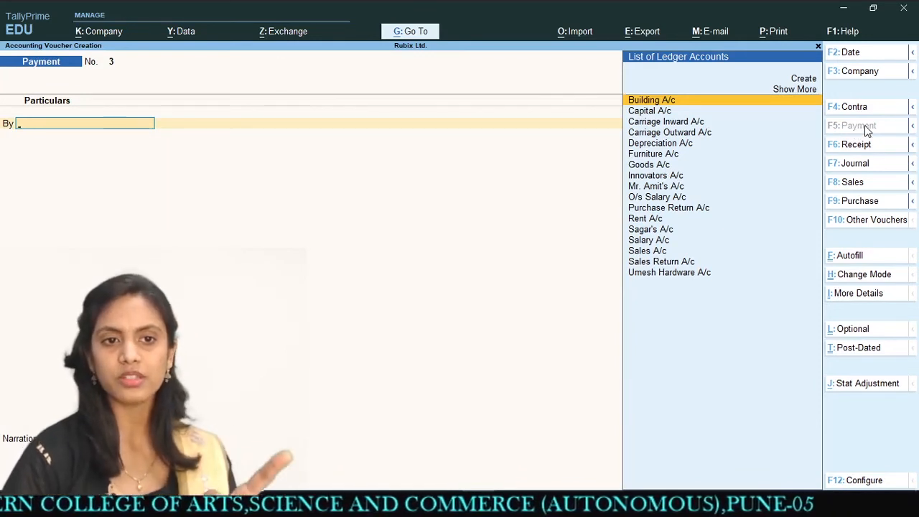
pyautogui.click(851, 53)
pyautogui.write('02-03-')
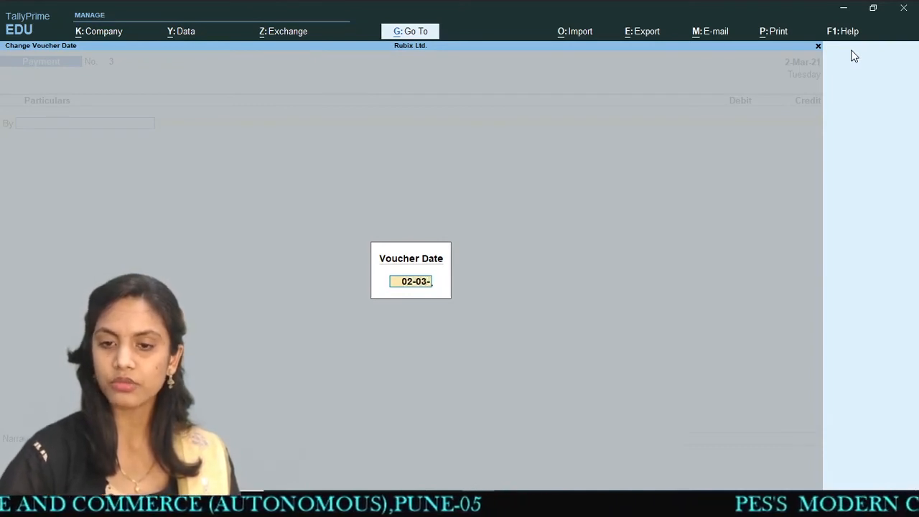
pyautogui.write('2021')
pyautogui.press('Return')
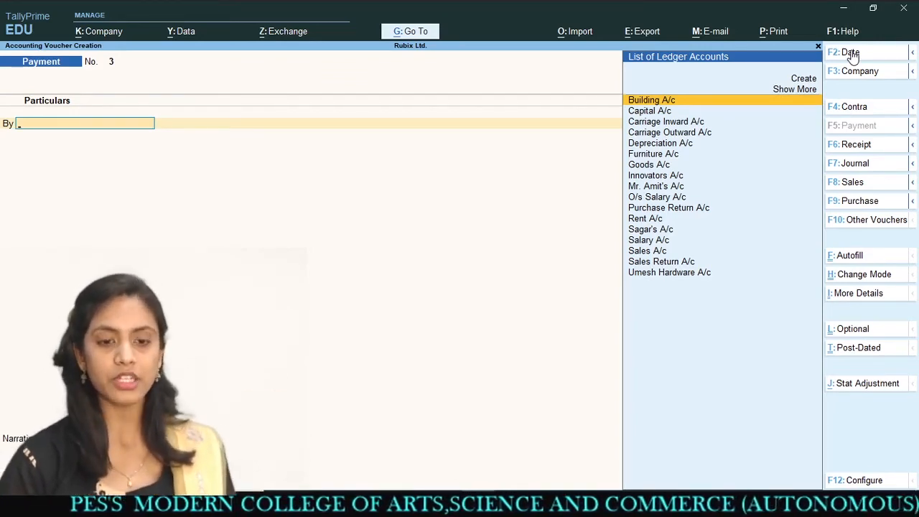
# Step: Start a new ledger for the payment's debit line and name it Insurance A/c
pyautogui.press('alt')
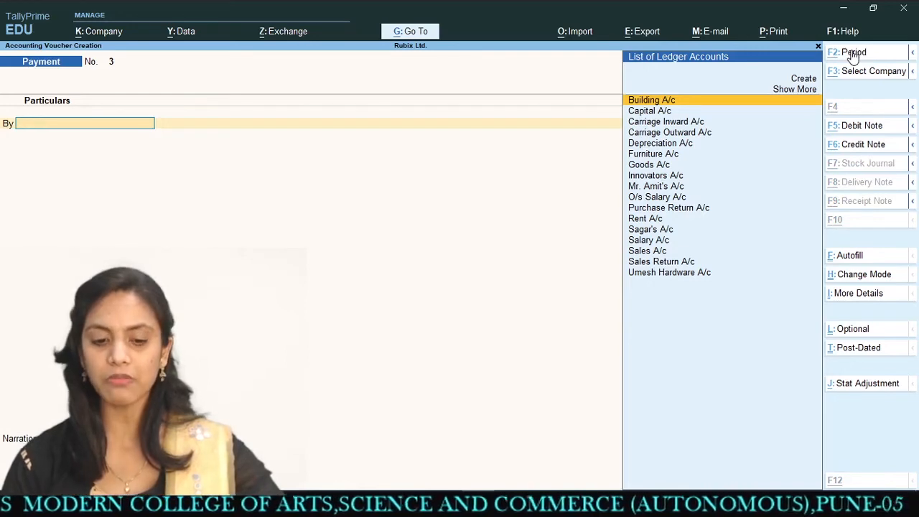
pyautogui.hotkey('alt', 'c')
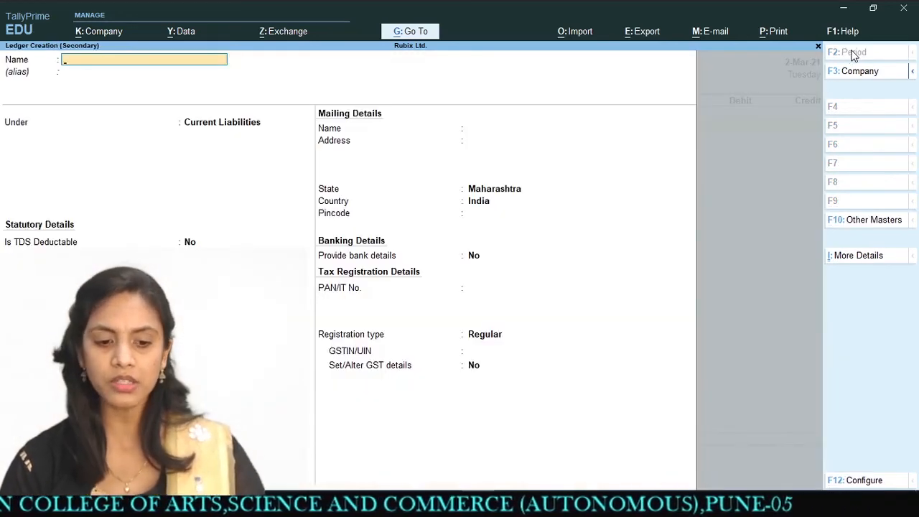
pyautogui.write('Insu')
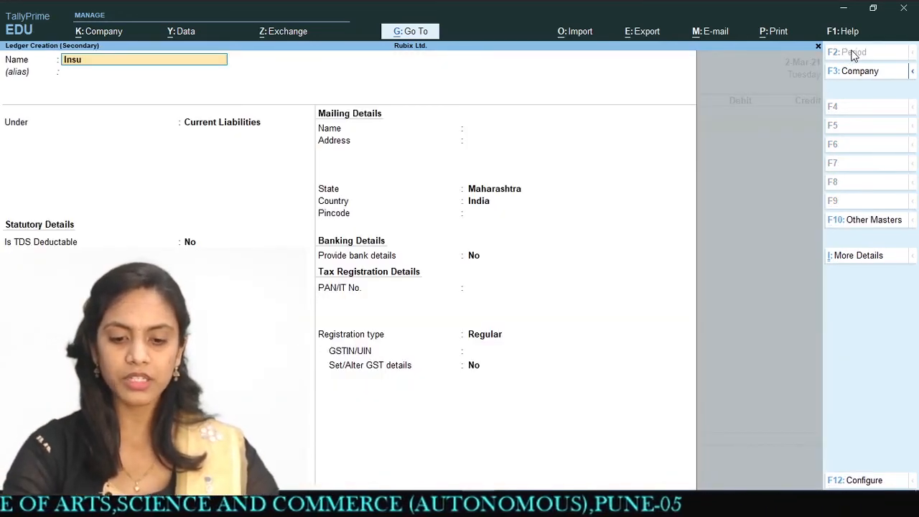
pyautogui.write('rance A/c')
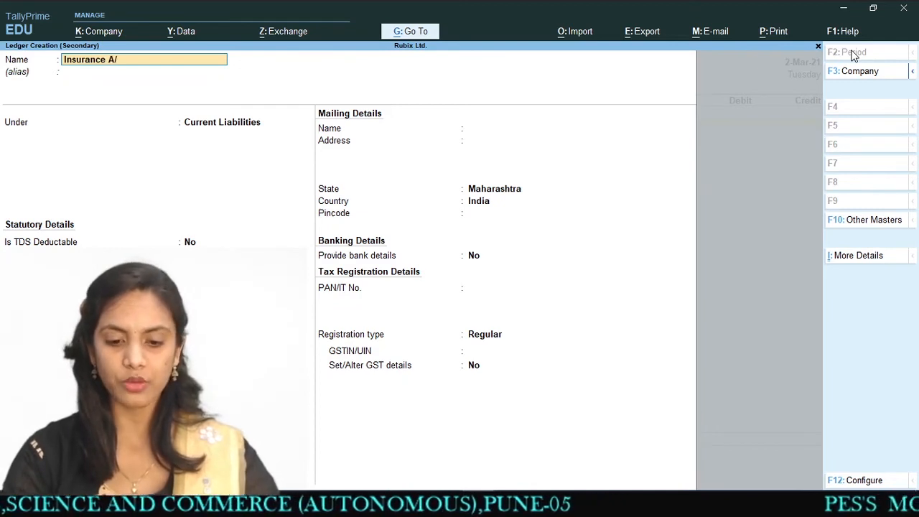
pyautogui.press('Return')
pyautogui.press('Return')
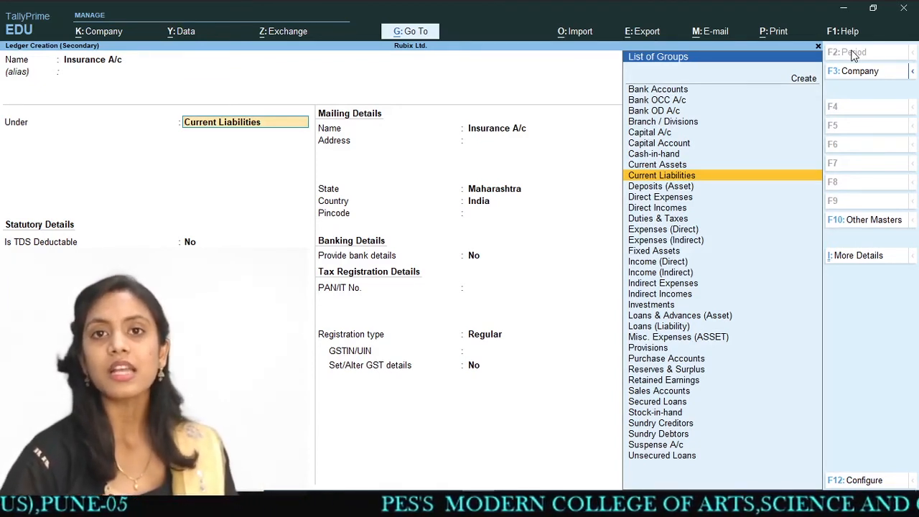
# Step: Place the Insurance A/c ledger under the Indirect Expenses group
pyautogui.press('Down')
pyautogui.press('Down')
pyautogui.press('Down')
pyautogui.press('Down')
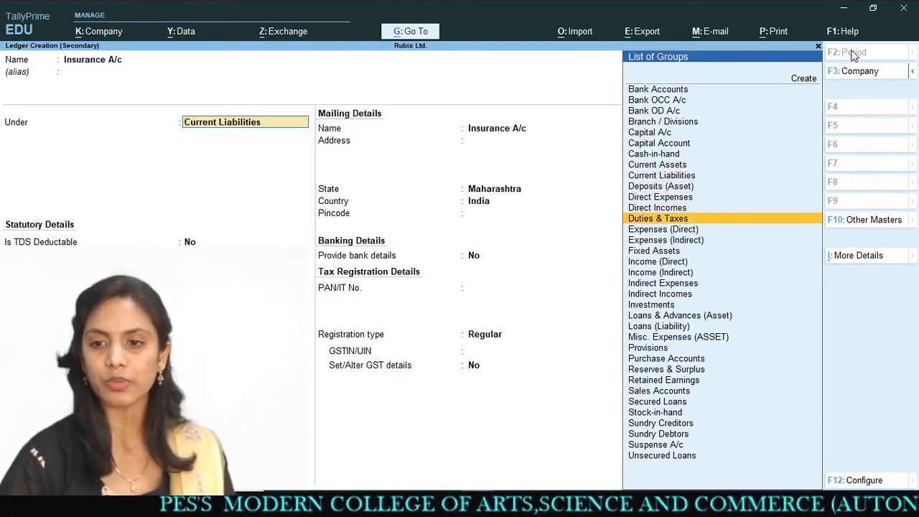
pyautogui.press('Down')
pyautogui.press('Down')
pyautogui.press('Down')
pyautogui.press('Down')
pyautogui.press('Down')
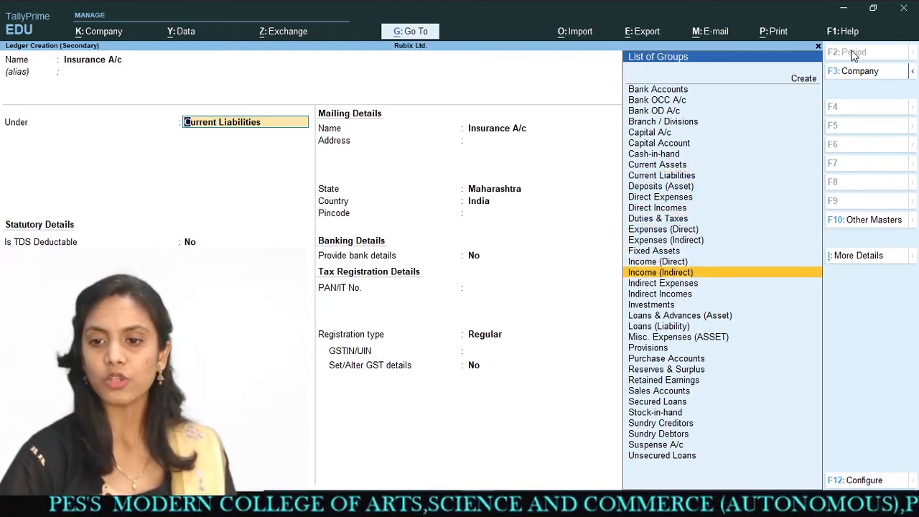
pyautogui.press('Down')
pyautogui.press('Return')
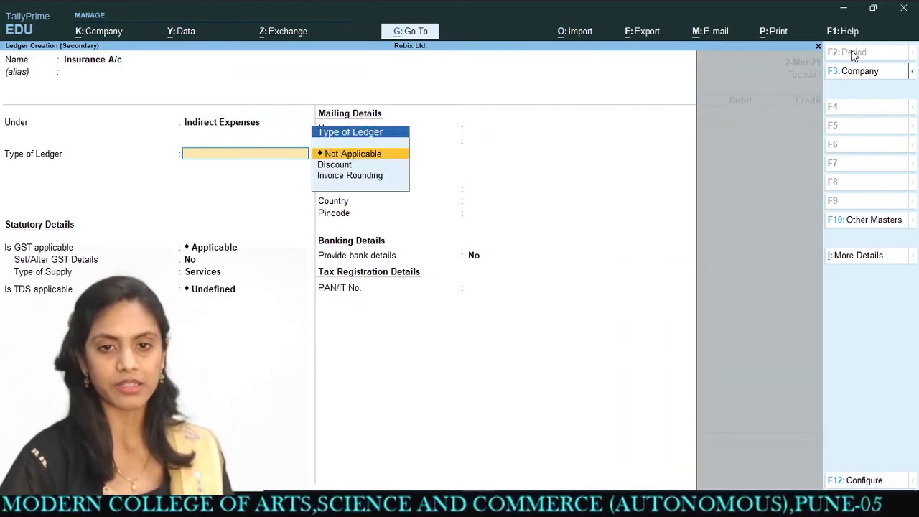
# Step: Set the Insurance A/c ledger's type to Not Applicable, keep its other default details and accept the ledger
pyautogui.press('Return')
pyautogui.press('Return')
pyautogui.press('Return')
pyautogui.press('Up')
pyautogui.press('Down')
pyautogui.press('Return')
pyautogui.press('Return')
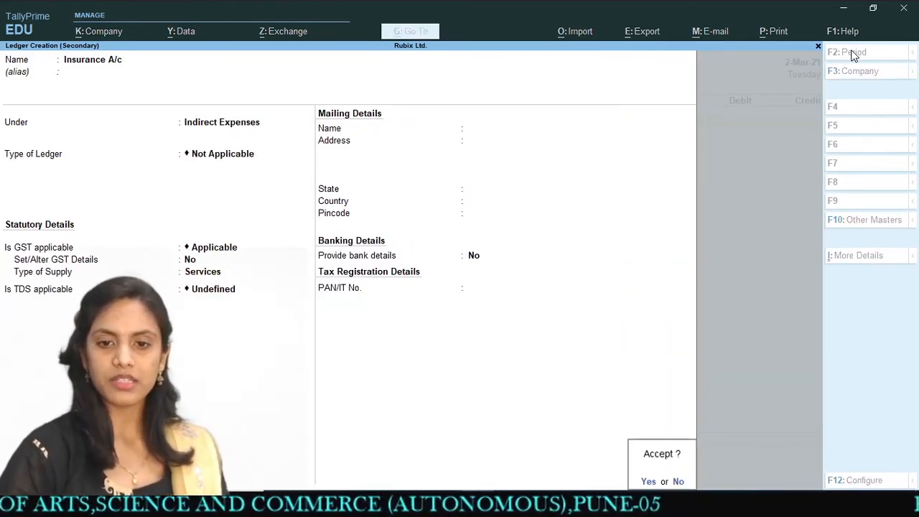
pyautogui.press('Return')
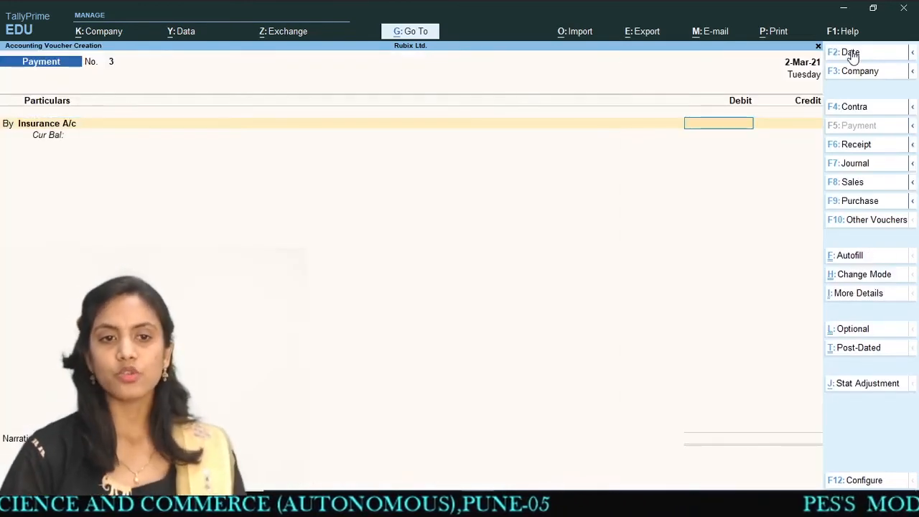
# Step: Debit Insurance A/c with 10,000 and credit the same amount to Cash in the payment voucher
pyautogui.write('10,000')
pyautogui.press('Return')
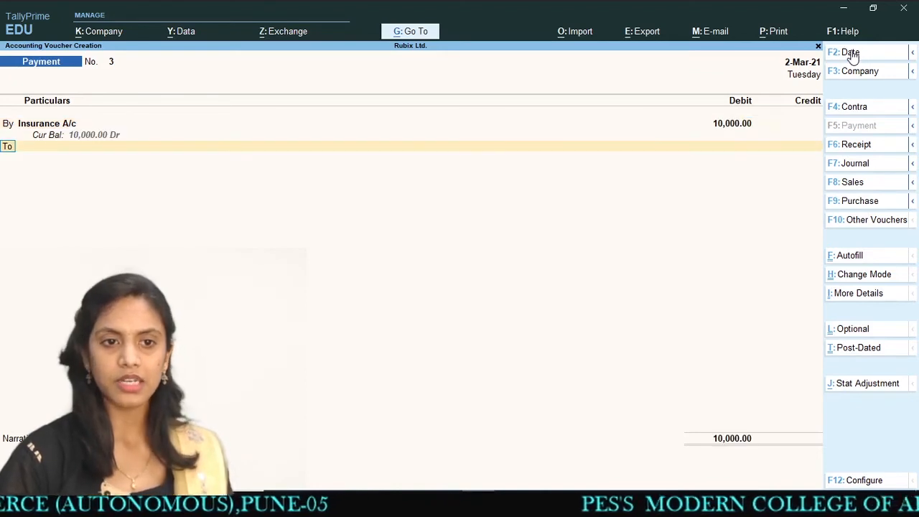
pyautogui.press('Down')
pyautogui.press('Down')
pyautogui.press('Down')
pyautogui.press('Down')
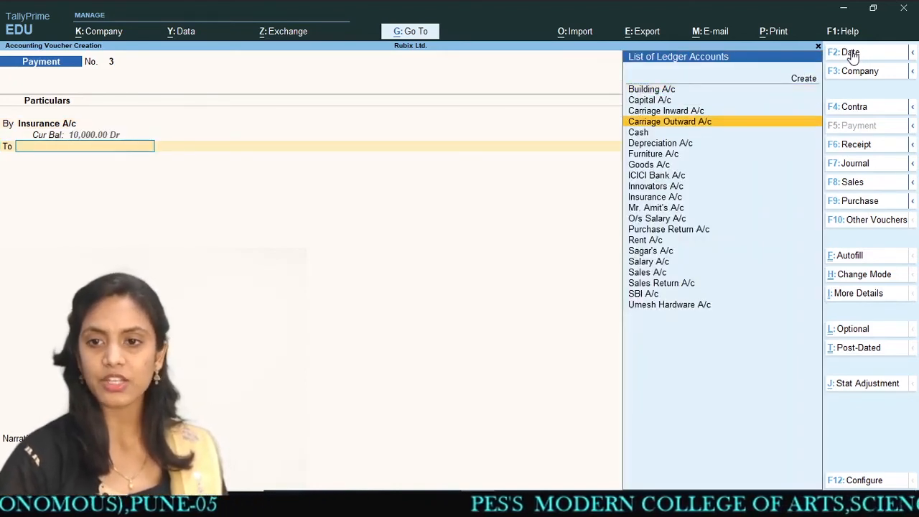
pyautogui.press('Return')
pyautogui.press('Return')
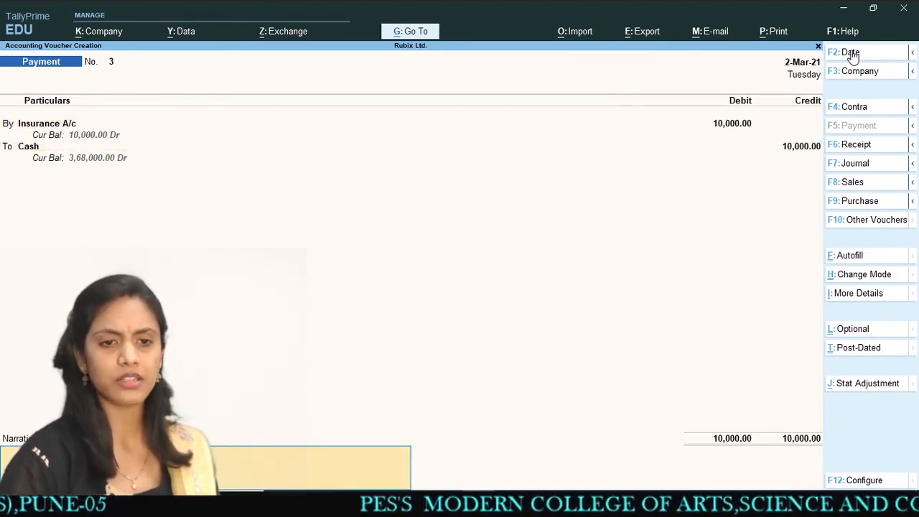
# Step: Enter an insurance narration starting with "Being" and save the payment voucher
pyautogui.write('Bein')
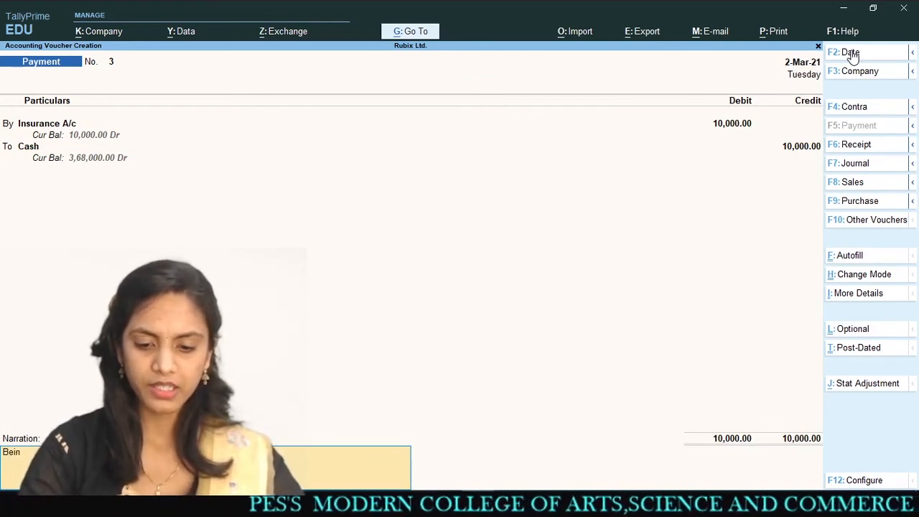
pyautogui.write('g I')
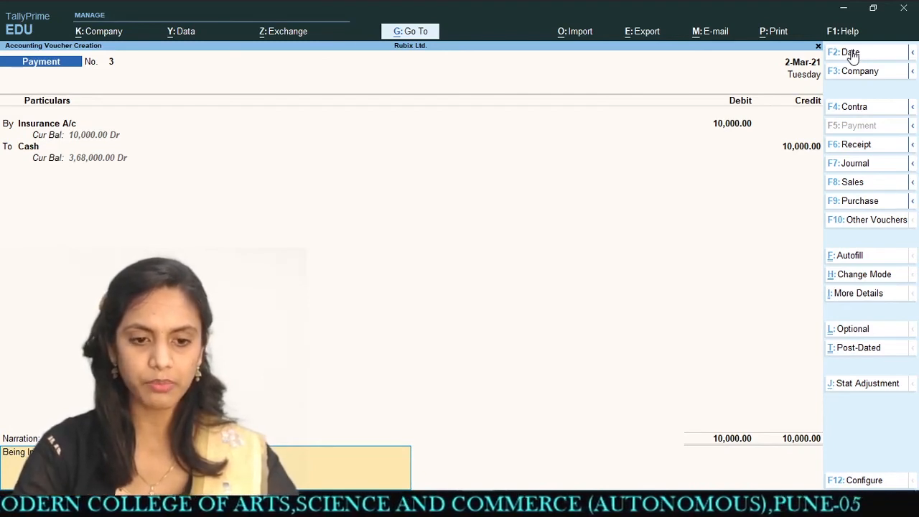
pyautogui.press('Return')
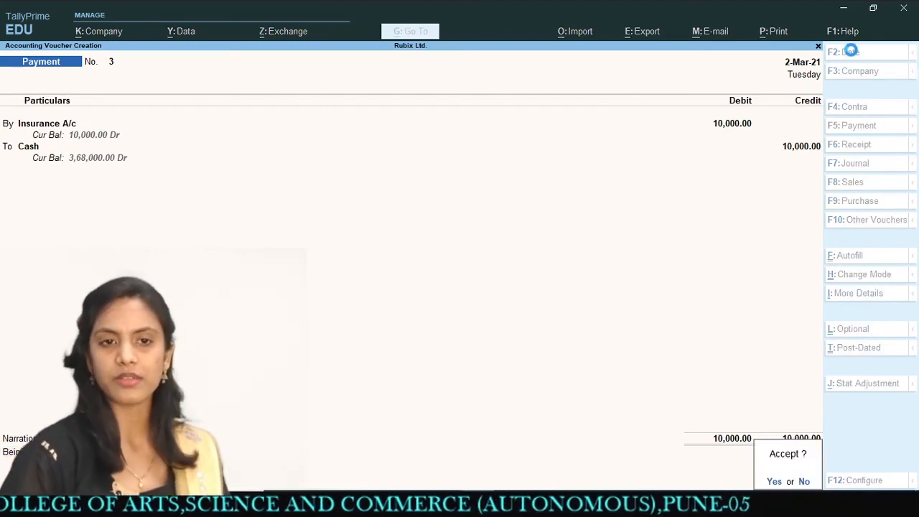
pyautogui.press('Return')
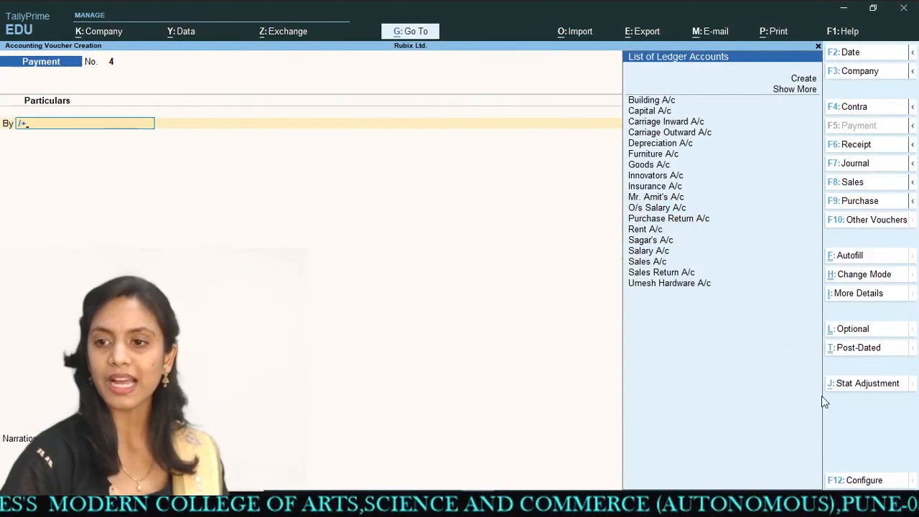
# Step: Switch to a Journal voucher and set its voucher date to 02-03-2021
pyautogui.click(854, 164)
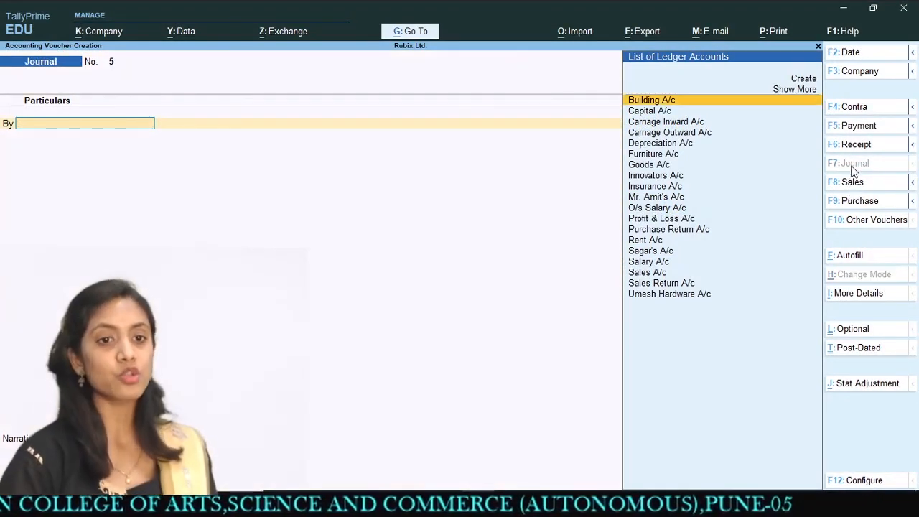
pyautogui.click(863, 55)
pyautogui.write('02')
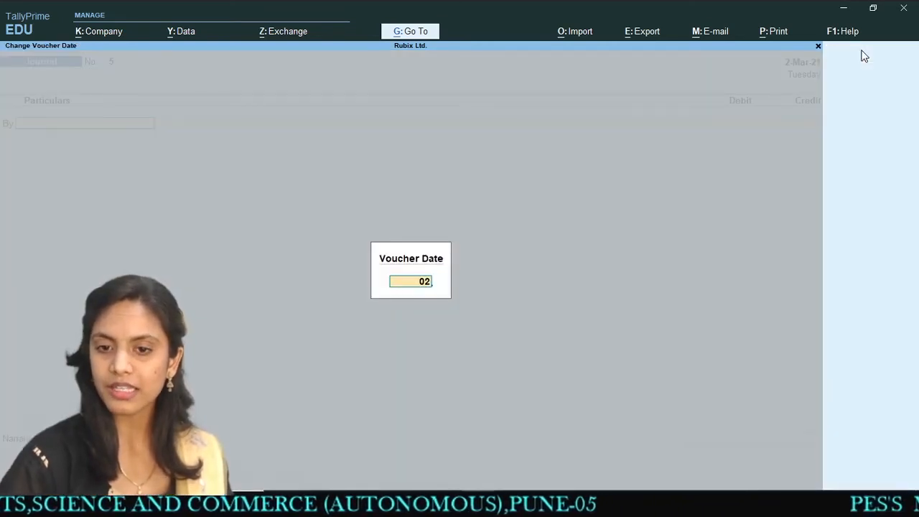
pyautogui.write('-03-2')
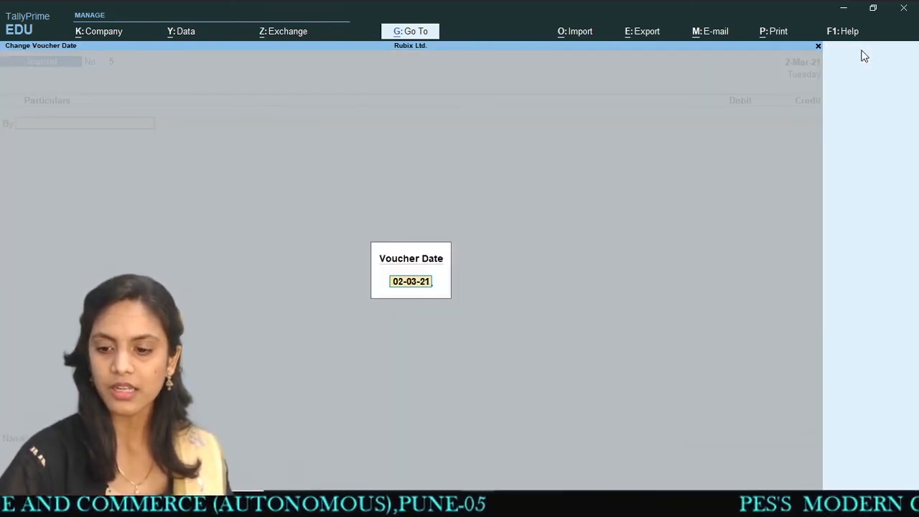
pyautogui.write('021')
pyautogui.press('Return')
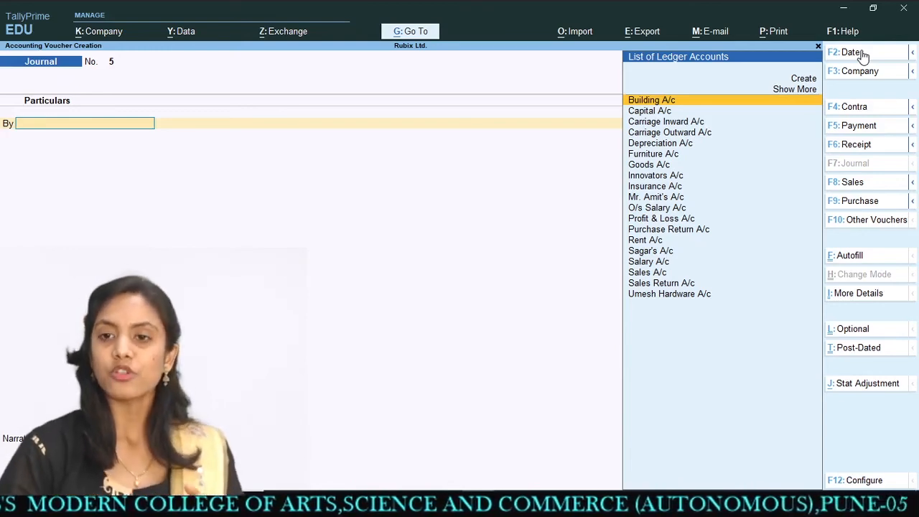
# Step: Start a new ledger for the journal's debit line and name it Prepaid Insu. A/c
pyautogui.hotkey('alt', 'c')
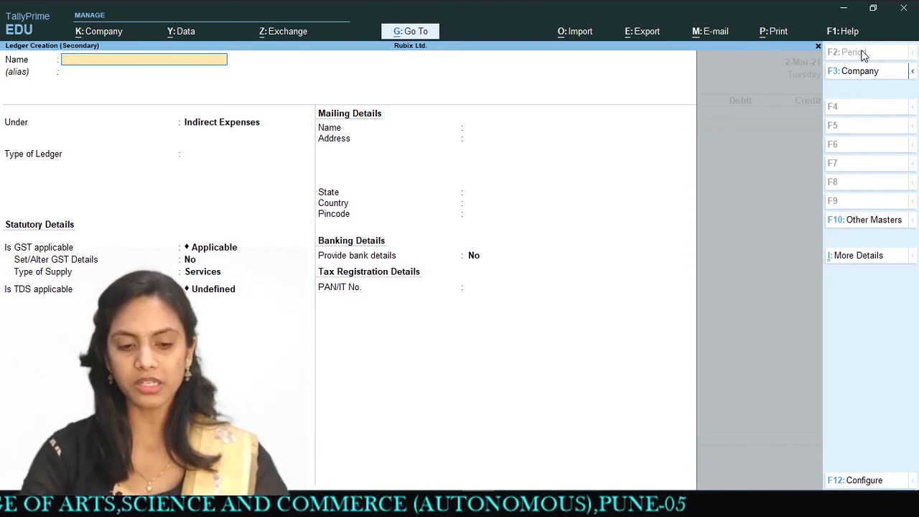
pyautogui.write('Pr')
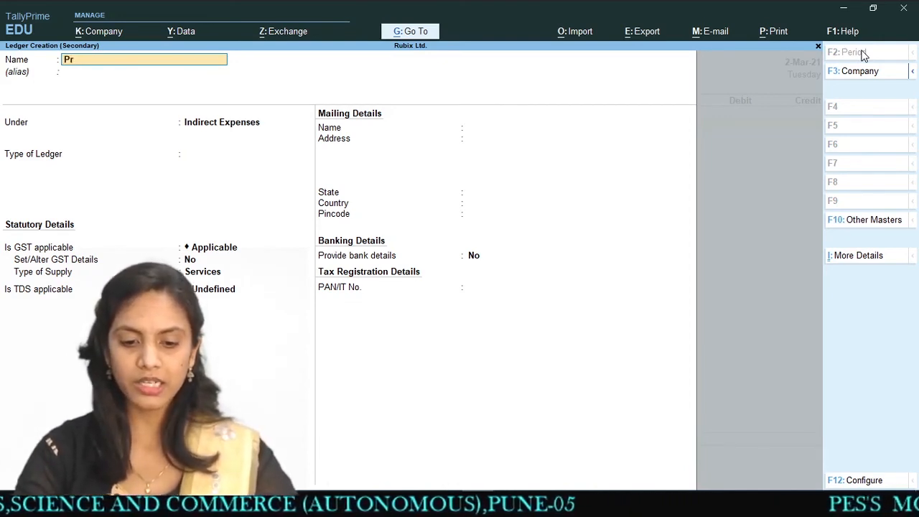
pyautogui.write('epaid In')
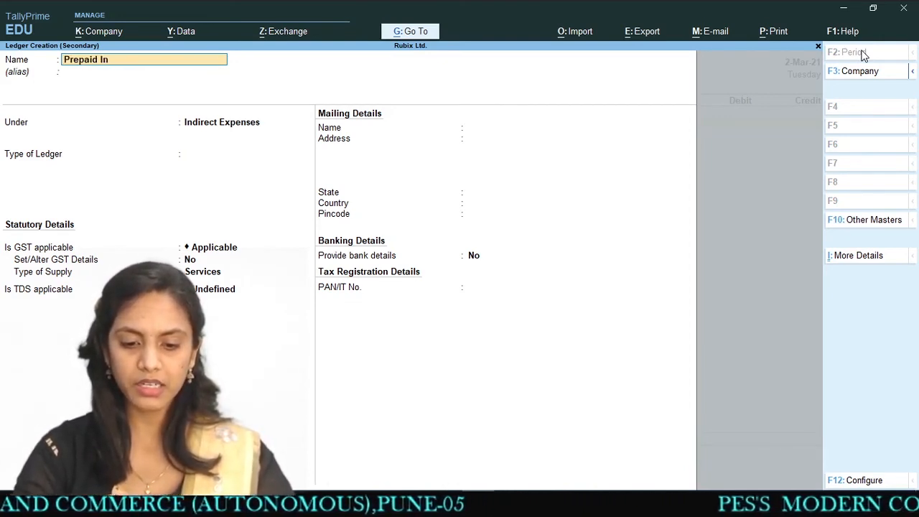
pyautogui.write('su. A/c')
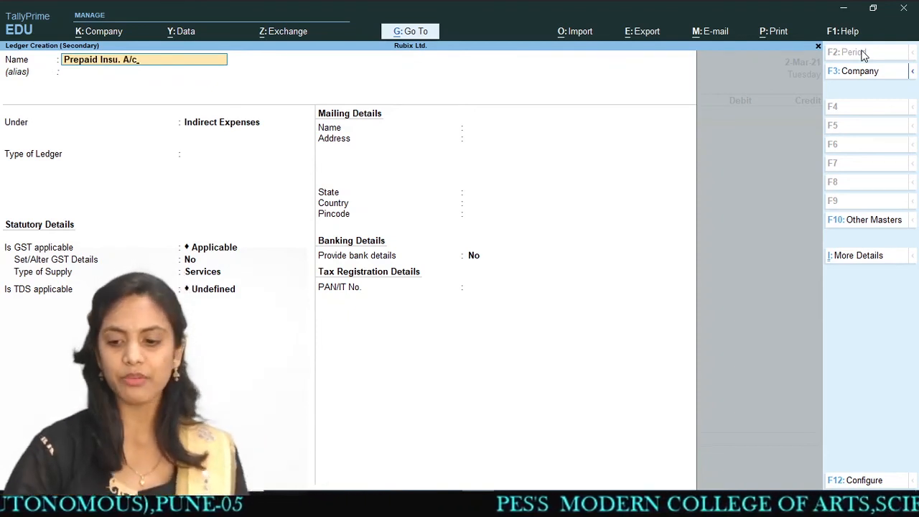
pyautogui.press('Return')
pyautogui.press('Return')
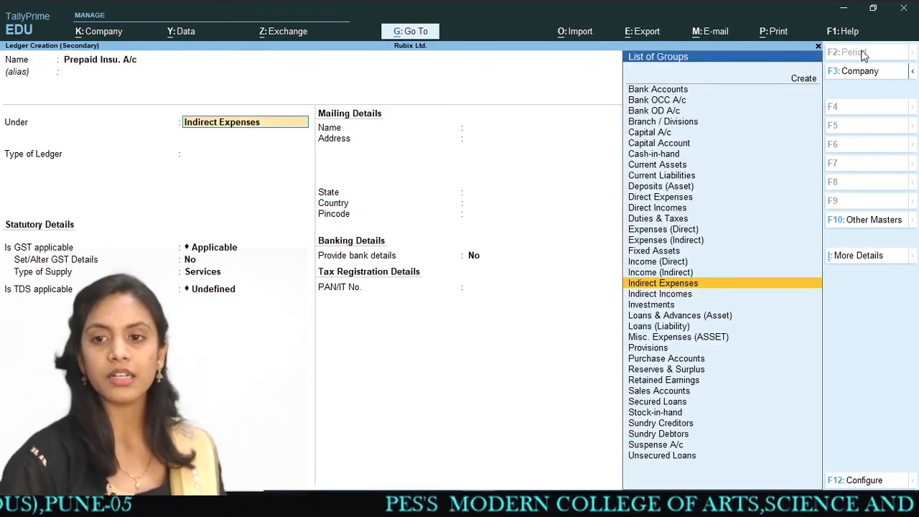
# Step: Place the Prepaid Insu. A/c ledger under the Current Assets group
pyautogui.press('Up')
pyautogui.press('Up')
pyautogui.press('Up')
pyautogui.press('Up')
pyautogui.press('Up')
pyautogui.press('Up')
pyautogui.press('Up')
pyautogui.press('Up')
pyautogui.press('Up')
pyautogui.press('Up')
pyautogui.press('Up')
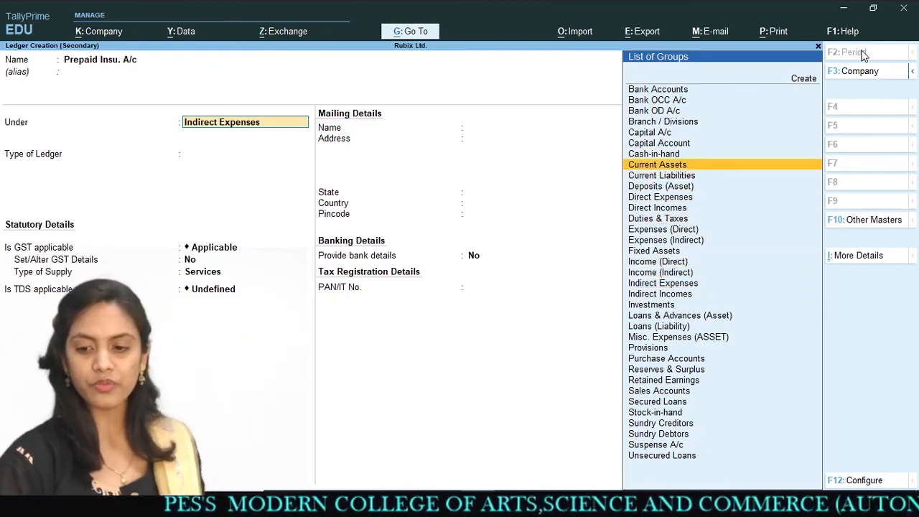
pyautogui.press('Return')
# Step: Keep the default statutory, mailing, banking and tax details for Prepaid Insu. A/c and accept the ledger
pyautogui.press('Return')
pyautogui.press('Return')
pyautogui.press('Return')
pyautogui.press('Return')
pyautogui.press('Return')
pyautogui.press('Return')
pyautogui.press('Return')
pyautogui.press('Return')
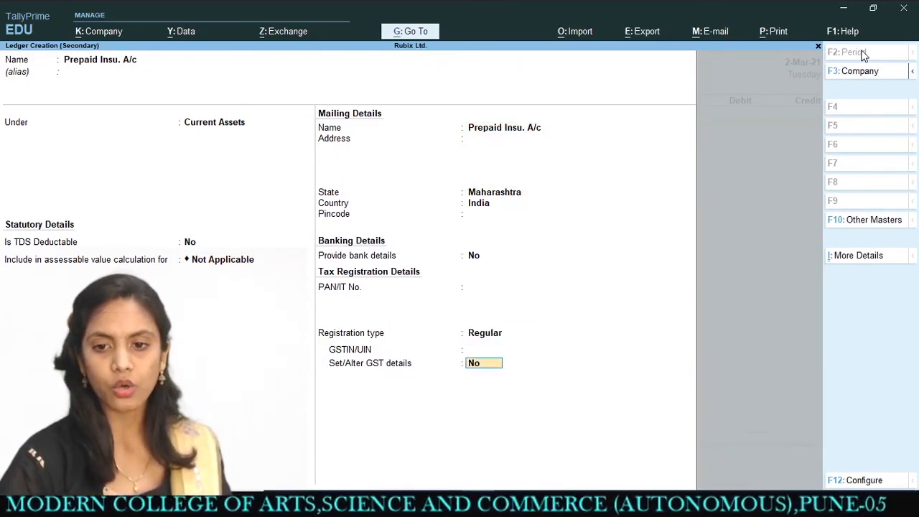
pyautogui.press('Return')
pyautogui.press('Return')
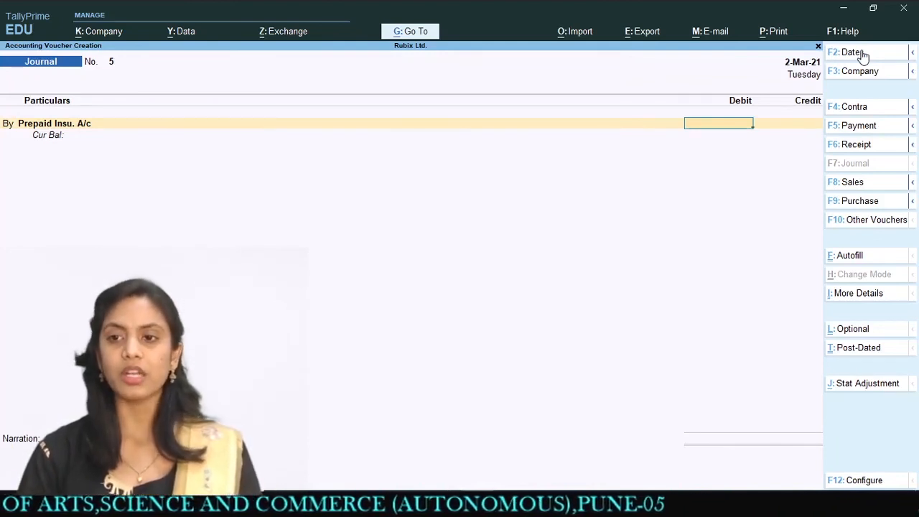
# Step: Debit Prepaid Insu. A/c with 2,000 and credit the same amount to Insurance A/c in the journal voucher
pyautogui.write('20000')
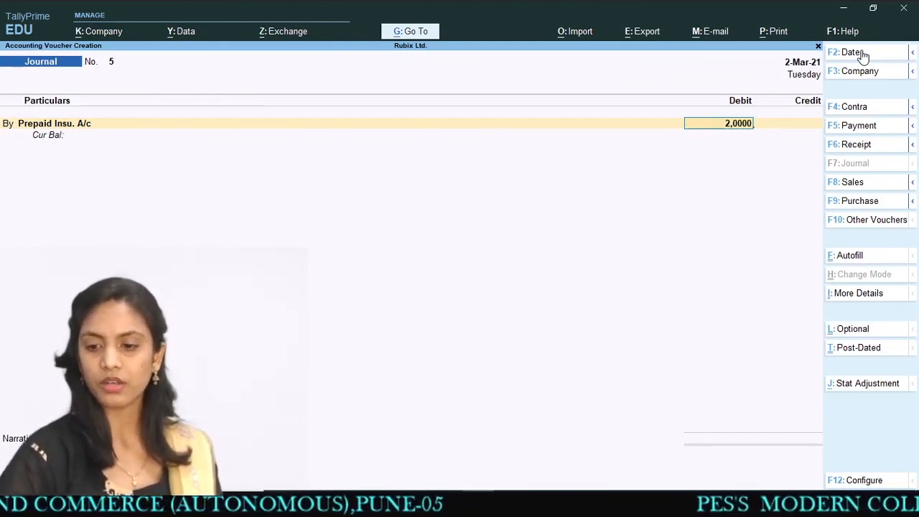
pyautogui.press('Return')
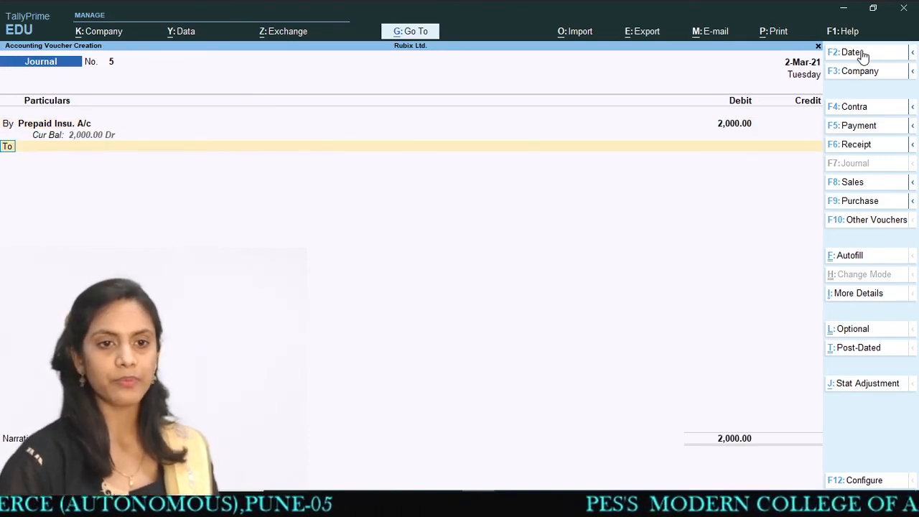
pyautogui.press('Return')
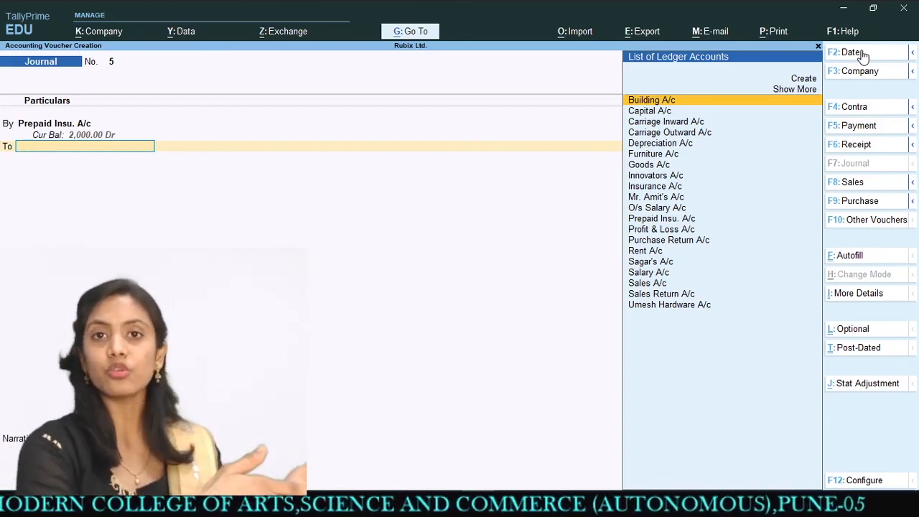
pyautogui.press('Down')
pyautogui.press('Down')
pyautogui.press('Down')
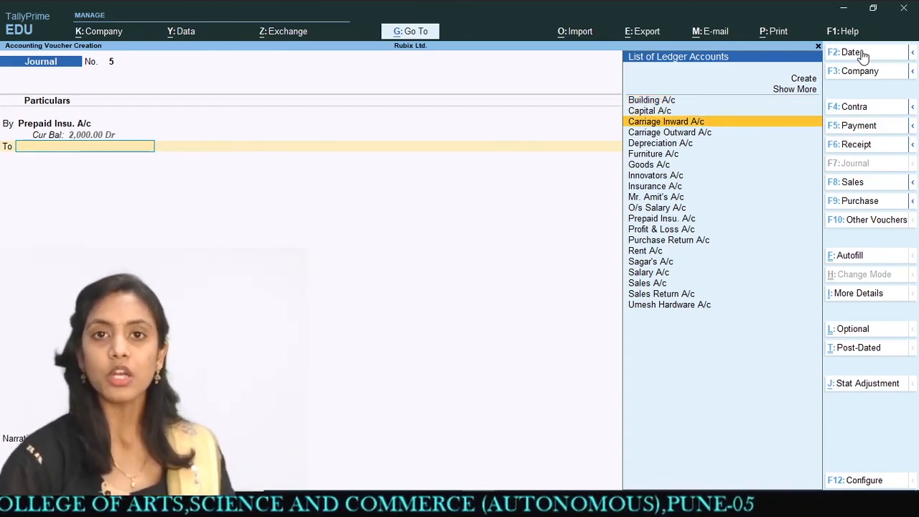
pyautogui.press('Down')
pyautogui.press('Down')
pyautogui.press('Down')
pyautogui.press('Down')
pyautogui.press('Down')
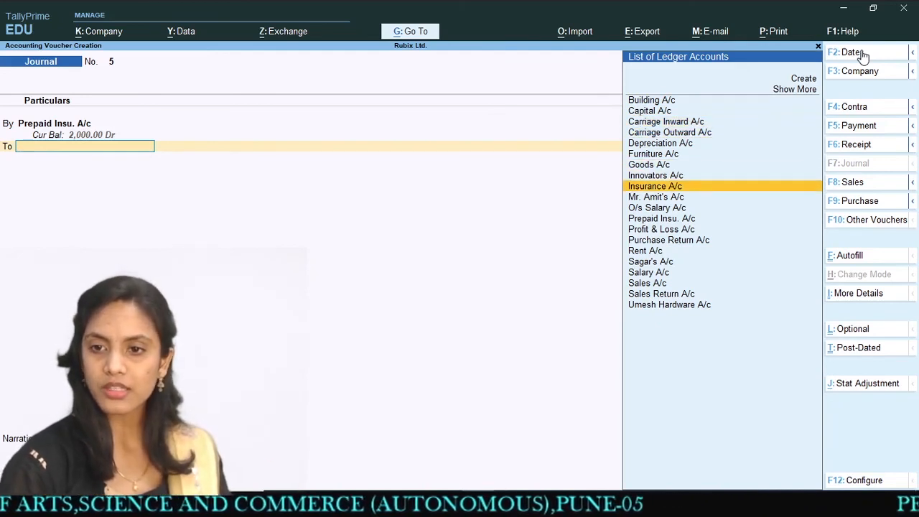
pyautogui.press('Return')
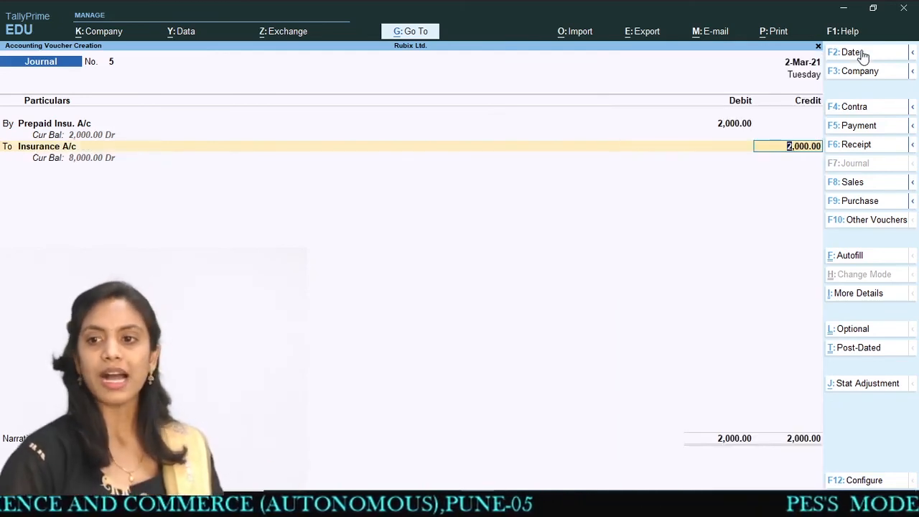
pyautogui.press('ctrl')
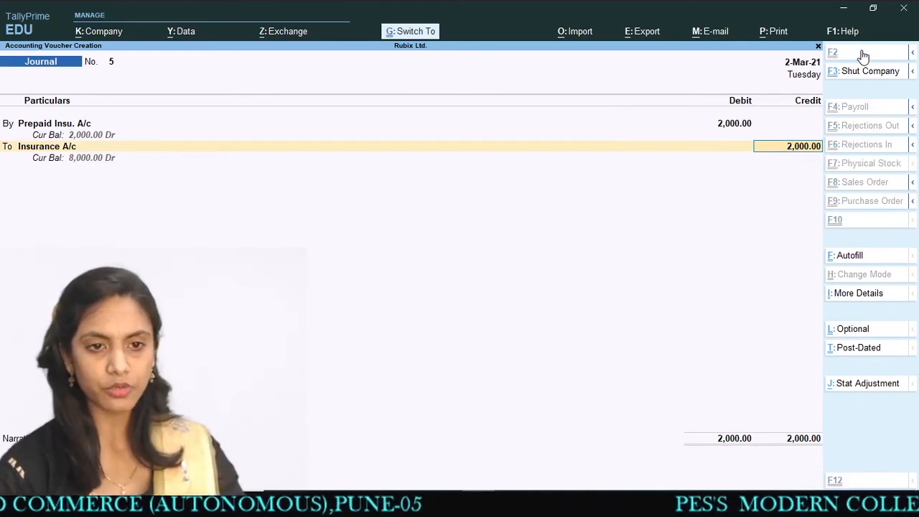